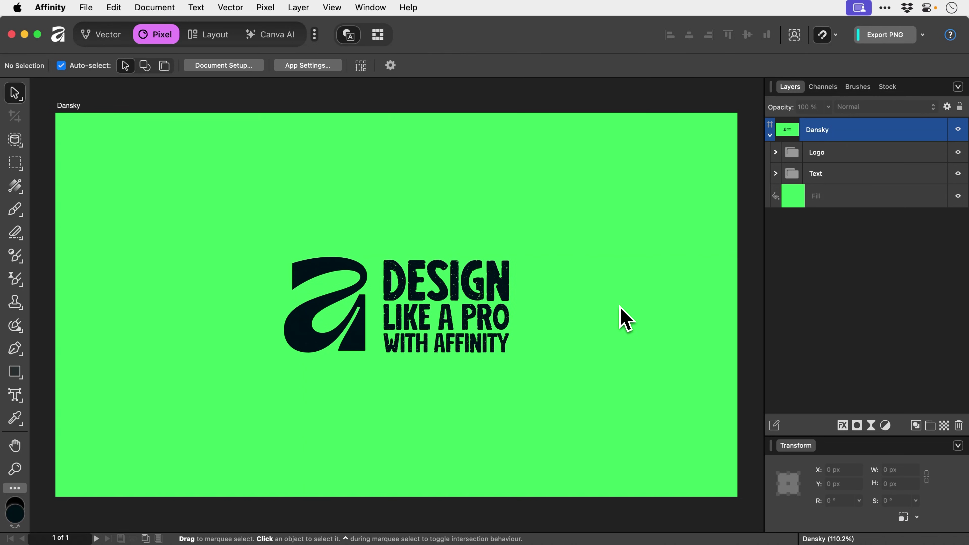
Zoom to 200% and select the DESIGN line inside the text group, then deselect.
{"action": "key", "text": "super+2"}
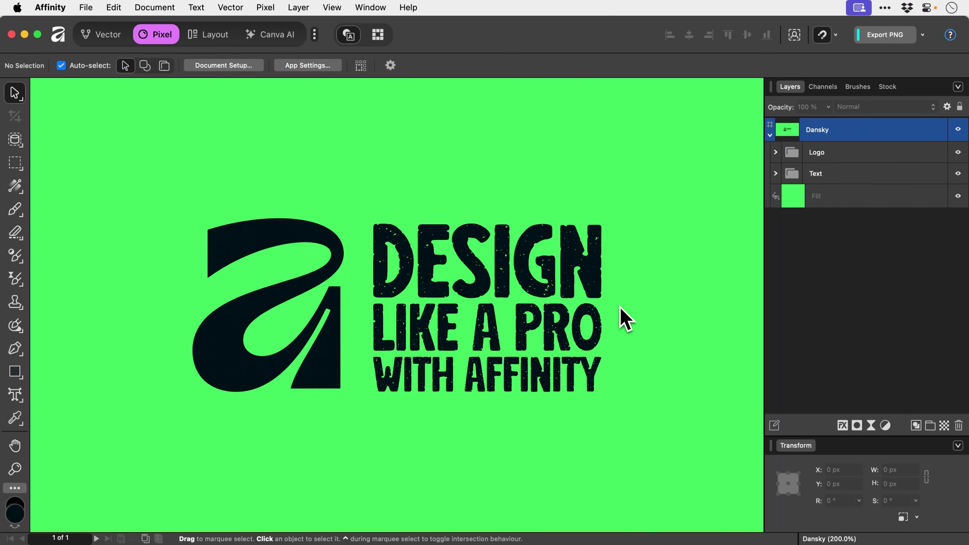
{"action": "left_click", "coordinate": [508, 283]}
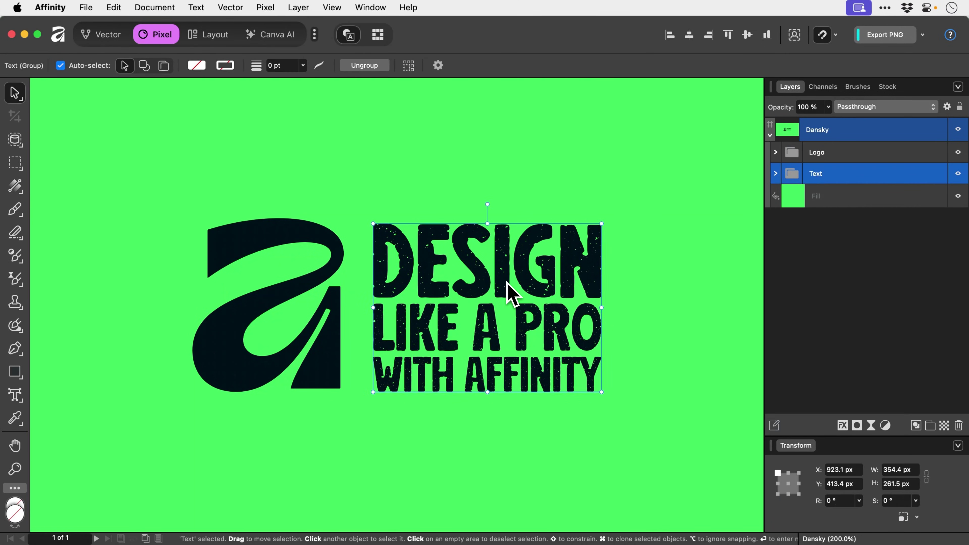
{"action": "double_click", "coordinate": [507, 283]}
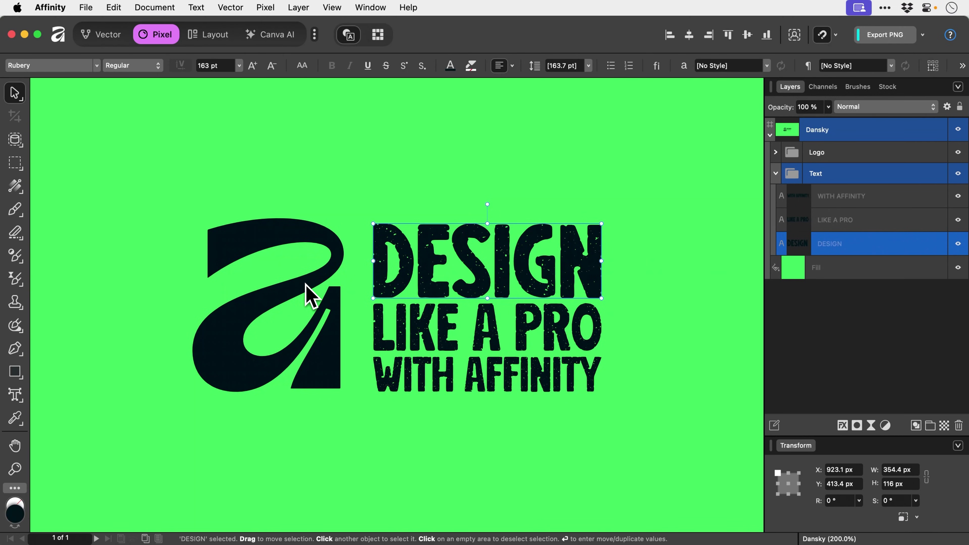
{"action": "key", "text": "Escape"}
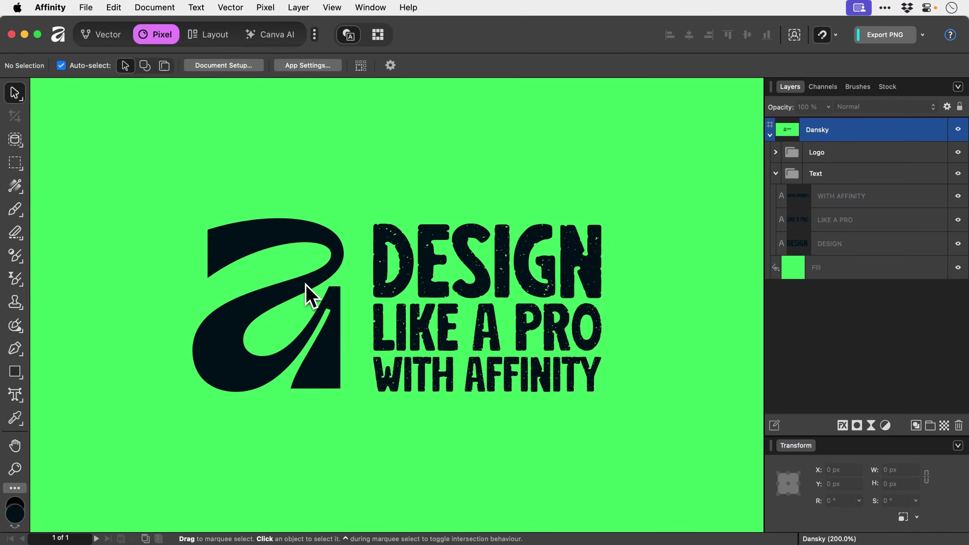
Add a Liquify live filter to the Logo group from the Layers panel.
{"action": "left_click", "coordinate": [306, 284]}
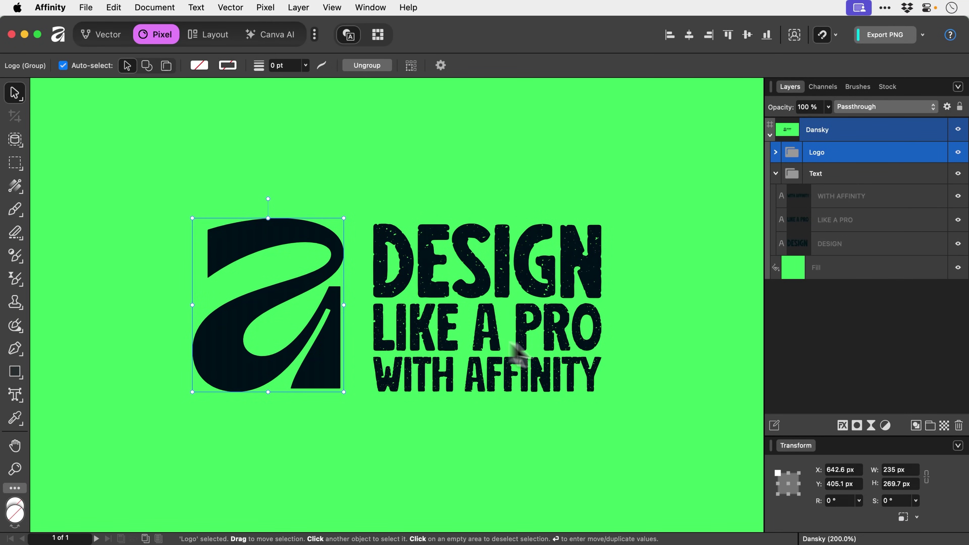
{"action": "left_click", "coordinate": [871, 427]}
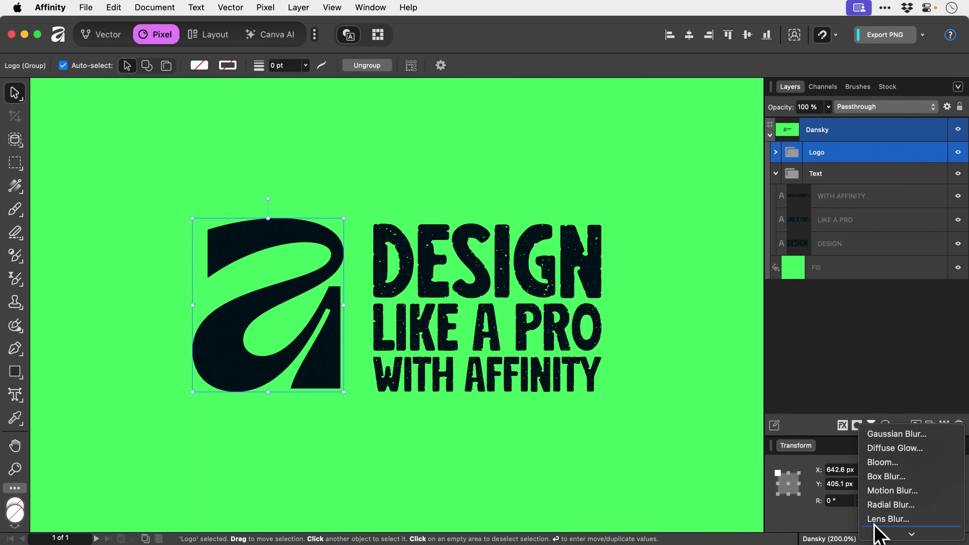
{"action": "mouse_move", "coordinate": [878, 533]}
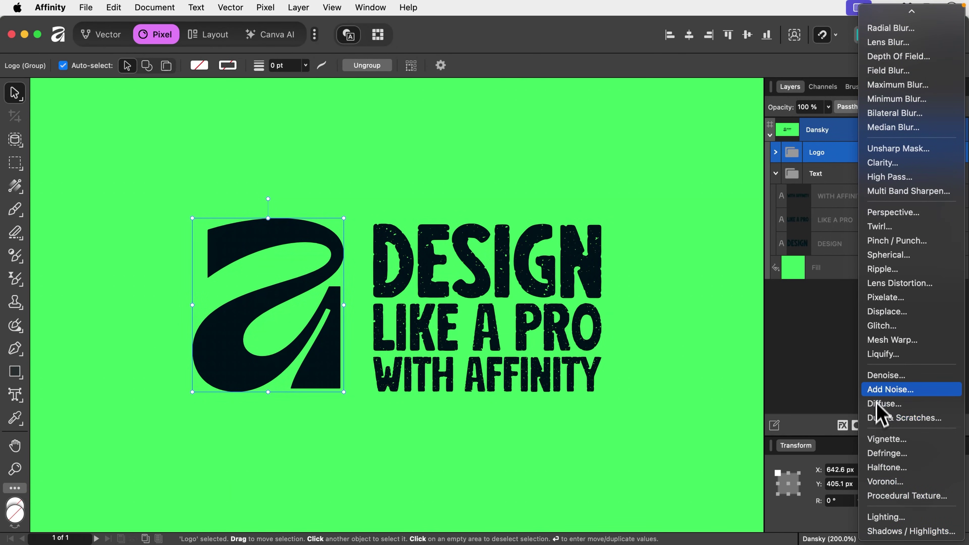
{"action": "left_click", "coordinate": [877, 355]}
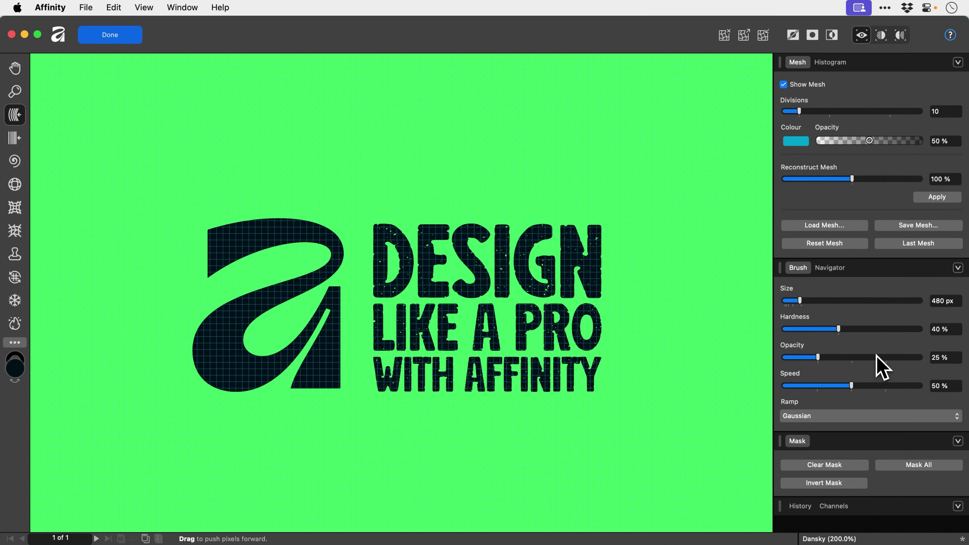
{"action": "mouse_move", "coordinate": [248, 267]}
{"action": "left_mouse_down"}
{"action": "mouse_move", "coordinate": [286, 305]}
{"action": "mouse_move", "coordinate": [275, 312]}
{"action": "mouse_move", "coordinate": [284, 295]}
{"action": "left_mouse_up"}
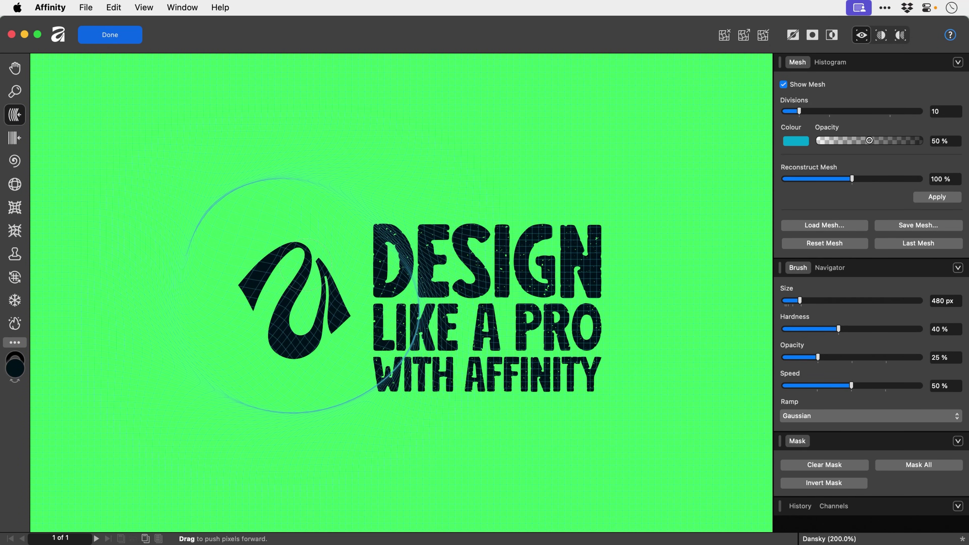
{"action": "key", "text": "super+z"}
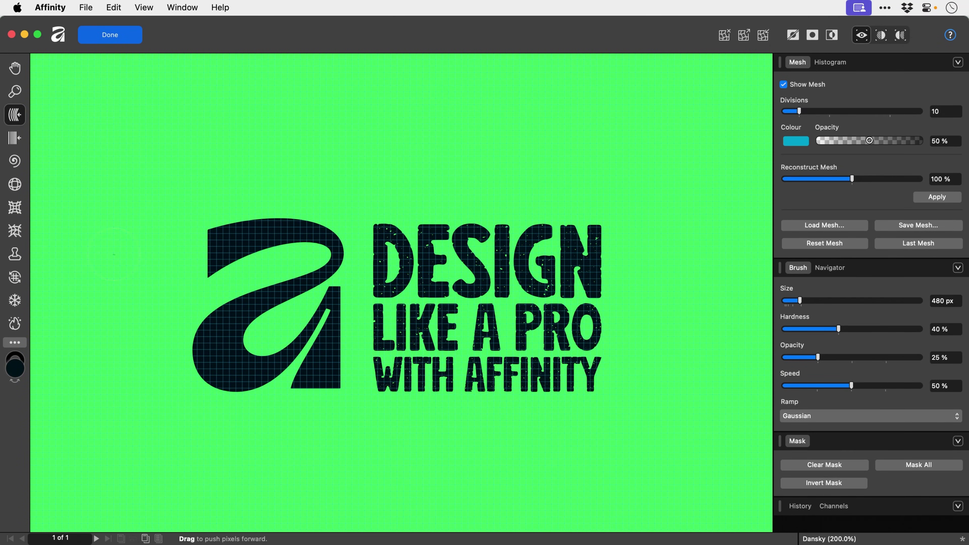
Choose the Turbulence liquify brush at 62.3 px and zoom to 400% on the logo letter.
{"action": "left_click", "coordinate": [20, 234]}
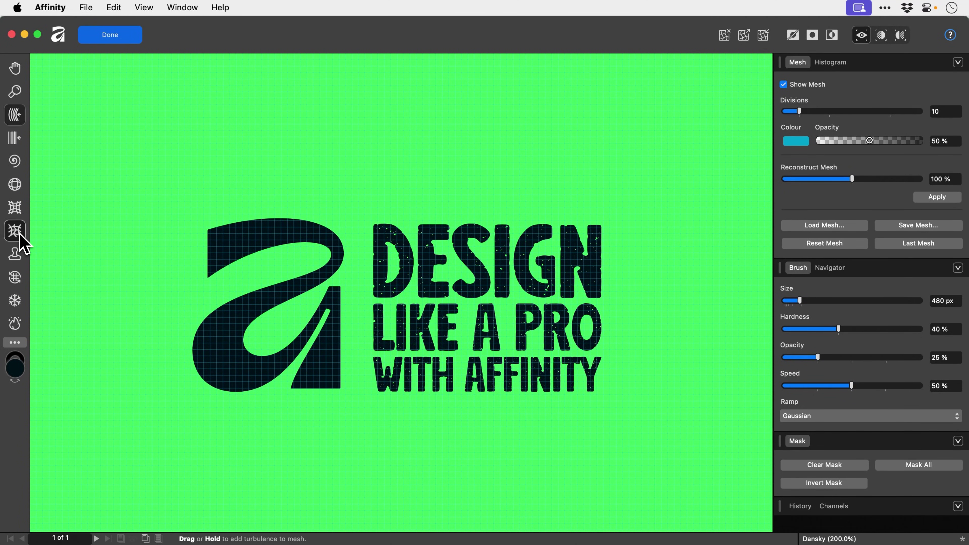
{"action": "key", "text": "bracketleft"}
{"action": "key", "text": "bracketleft"}
{"action": "key", "text": "bracketleft"}
{"action": "key", "text": "bracketleft"}
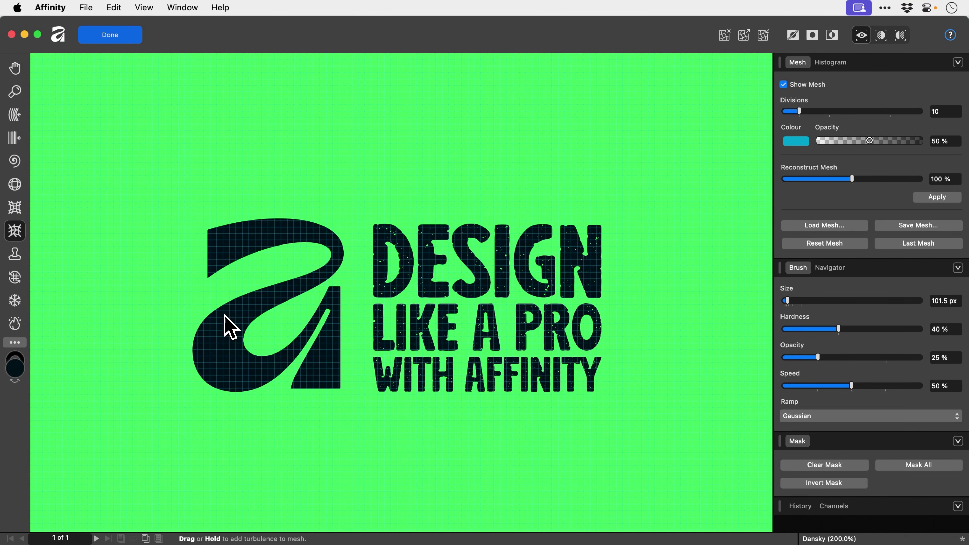
{"action": "key", "text": "super+equal"}
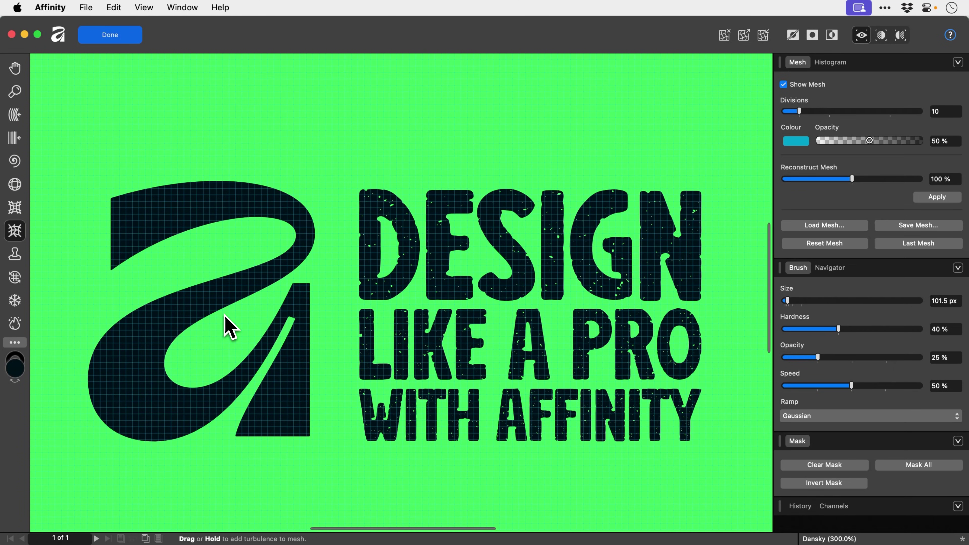
{"action": "key", "text": "super+equal"}
{"action": "left_click_drag", "start_coordinate": [222, 310], "coordinate": [476, 292]}
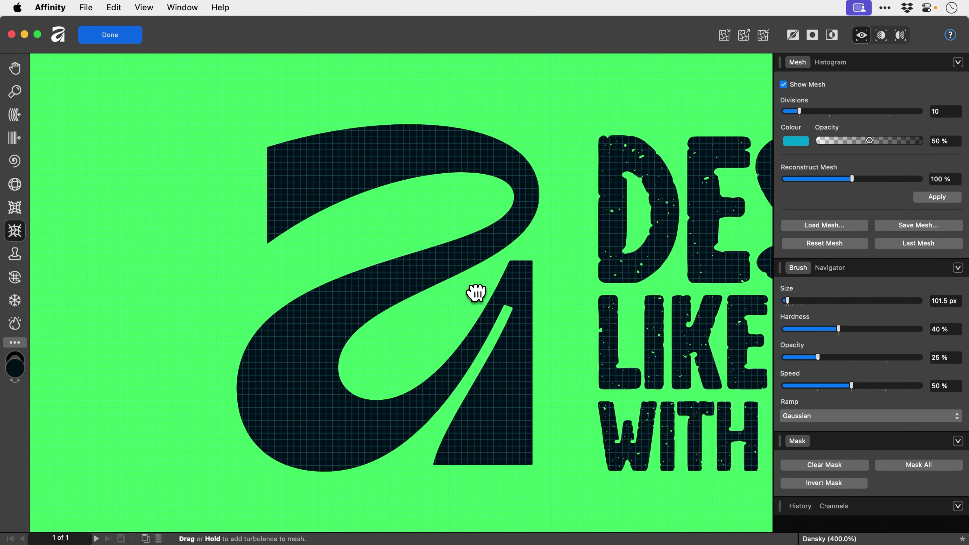
{"action": "key", "text": "bracketleft"}
{"action": "key", "text": "bracketleft"}
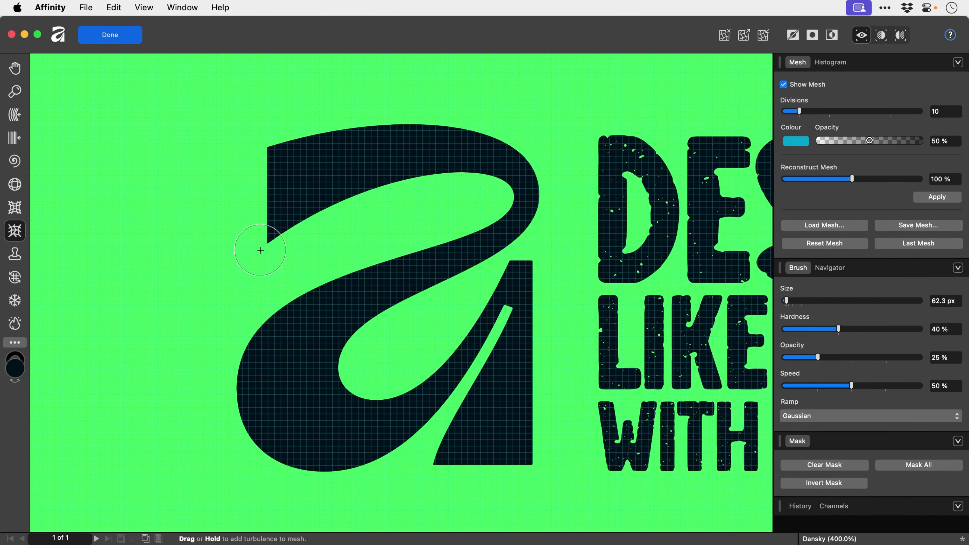
Roughen the logo letter's top edge and inner loop with turbulence strokes, undoing the last one.
{"action": "mouse_move", "coordinate": [260, 250]}
{"action": "left_mouse_down"}
{"action": "mouse_move", "coordinate": [267, 161]}
{"action": "mouse_move", "coordinate": [305, 129]}
{"action": "mouse_move", "coordinate": [403, 118]}
{"action": "mouse_move", "coordinate": [500, 140]}
{"action": "mouse_move", "coordinate": [526, 175]}
{"action": "mouse_move", "coordinate": [520, 218]}
{"action": "mouse_move", "coordinate": [474, 247]}
{"action": "mouse_move", "coordinate": [239, 334]}
{"action": "mouse_move", "coordinate": [225, 378]}
{"action": "mouse_move", "coordinate": [237, 435]}
{"action": "mouse_move", "coordinate": [293, 459]}
{"action": "mouse_move", "coordinate": [348, 459]}
{"action": "mouse_move", "coordinate": [452, 396]}
{"action": "mouse_move", "coordinate": [496, 307]}
{"action": "mouse_move", "coordinate": [500, 357]}
{"action": "mouse_move", "coordinate": [443, 479]}
{"action": "mouse_move", "coordinate": [499, 473]}
{"action": "mouse_move", "coordinate": [544, 285]}
{"action": "mouse_move", "coordinate": [525, 259]}
{"action": "mouse_move", "coordinate": [408, 391]}
{"action": "mouse_move", "coordinate": [352, 389]}
{"action": "mouse_move", "coordinate": [366, 333]}
{"action": "mouse_move", "coordinate": [522, 235]}
{"action": "left_mouse_up"}
{"action": "mouse_move", "coordinate": [286, 310]}
{"action": "left_mouse_down"}
{"action": "mouse_move", "coordinate": [446, 234]}
{"action": "mouse_move", "coordinate": [479, 204]}
{"action": "mouse_move", "coordinate": [473, 178]}
{"action": "mouse_move", "coordinate": [422, 174]}
{"action": "mouse_move", "coordinate": [350, 197]}
{"action": "mouse_move", "coordinate": [298, 229]}
{"action": "mouse_move", "coordinate": [258, 213]}
{"action": "mouse_move", "coordinate": [254, 202]}
{"action": "mouse_move", "coordinate": [294, 222]}
{"action": "mouse_move", "coordinate": [389, 174]}
{"action": "mouse_move", "coordinate": [397, 135]}
{"action": "mouse_move", "coordinate": [426, 134]}
{"action": "left_mouse_up"}
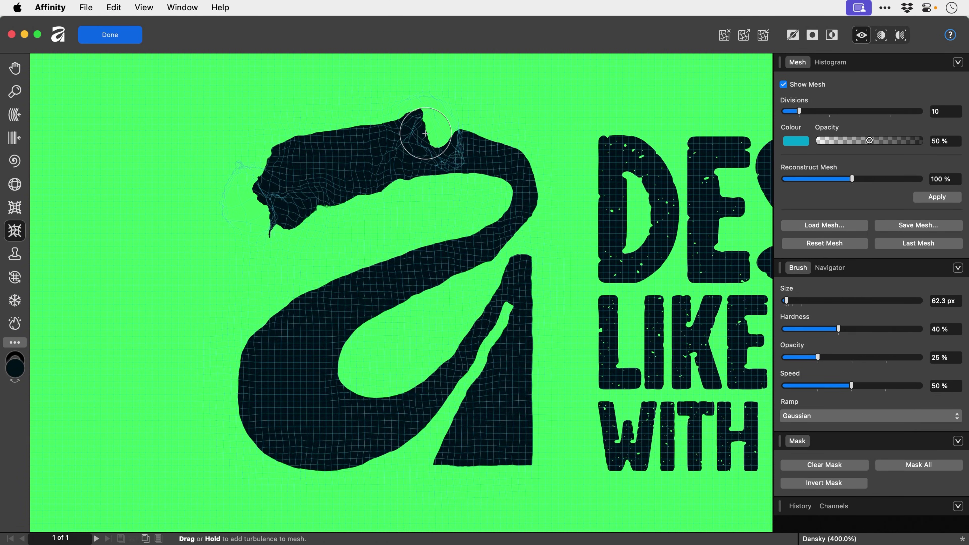
{"action": "key", "text": "super+z"}
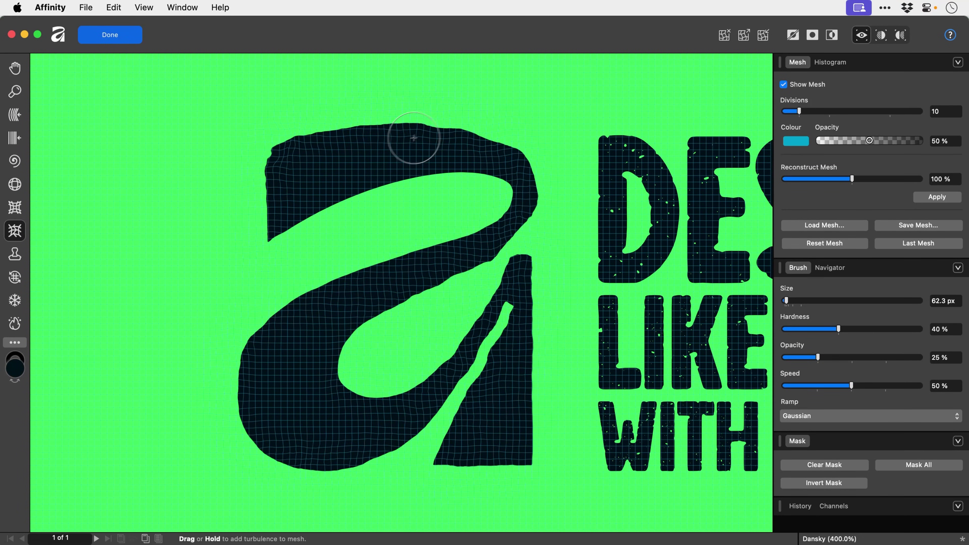
Reconstruct the overworked warp near the letter's top edge and beside the diagonal strip.
{"action": "left_click", "coordinate": [18, 280]}
{"action": "mouse_move", "coordinate": [271, 140]}
{"action": "left_mouse_down"}
{"action": "mouse_move", "coordinate": [380, 122]}
{"action": "mouse_move", "coordinate": [274, 135]}
{"action": "mouse_move", "coordinate": [265, 209]}
{"action": "mouse_move", "coordinate": [269, 168]}
{"action": "left_mouse_up"}
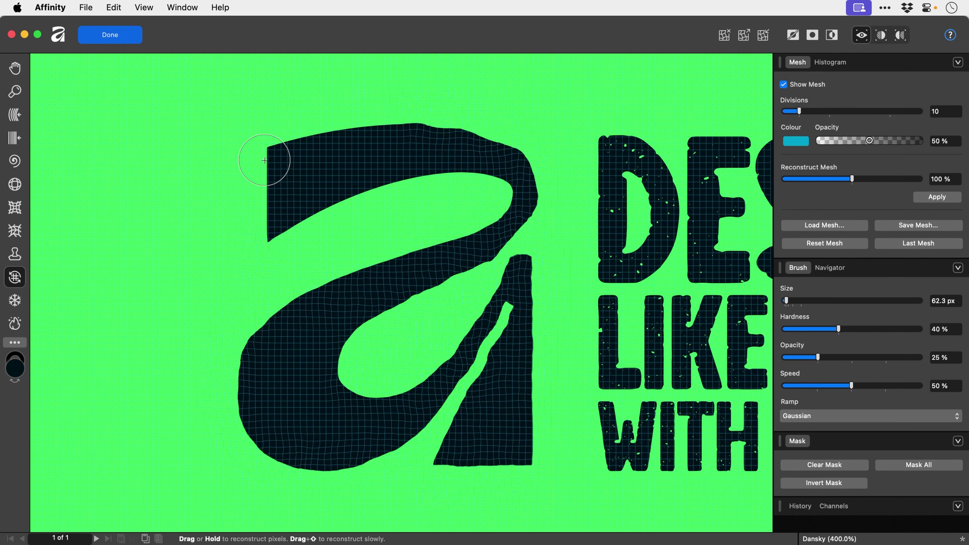
{"action": "key", "text": "super+z"}
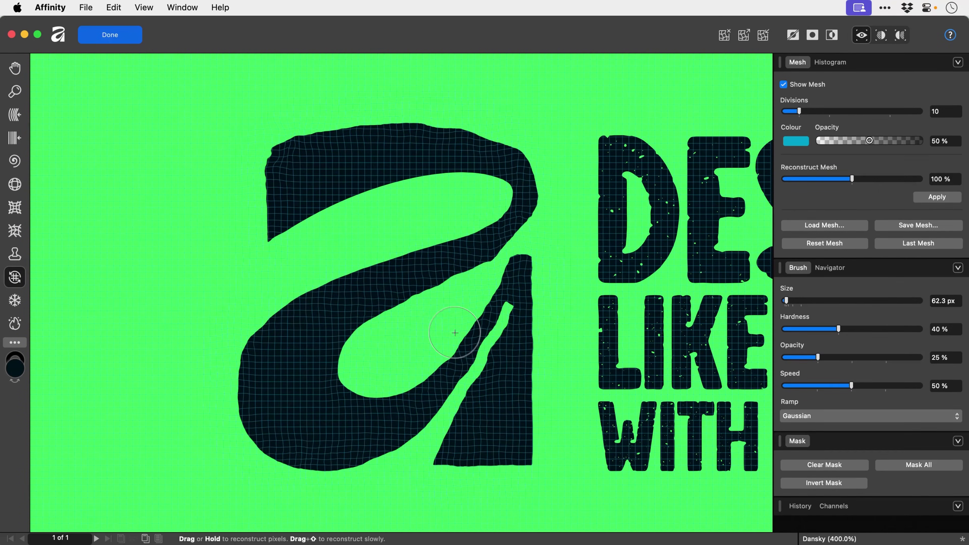
{"action": "left_click_drag", "start_coordinate": [458, 337], "coordinate": [493, 346]}
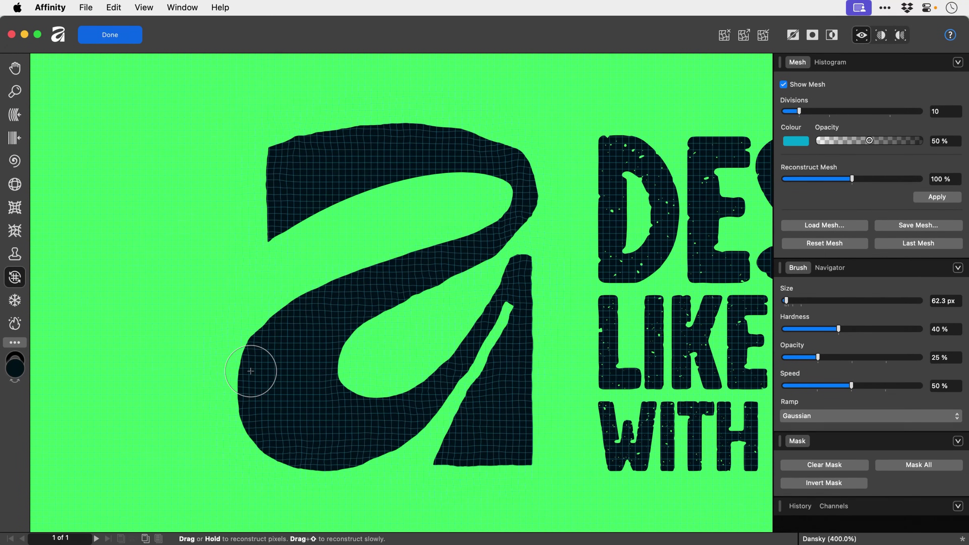
Roughen the diagonal band and the inner loop's lower-left edge with the Turbulence brush.
{"action": "key", "text": "u"}
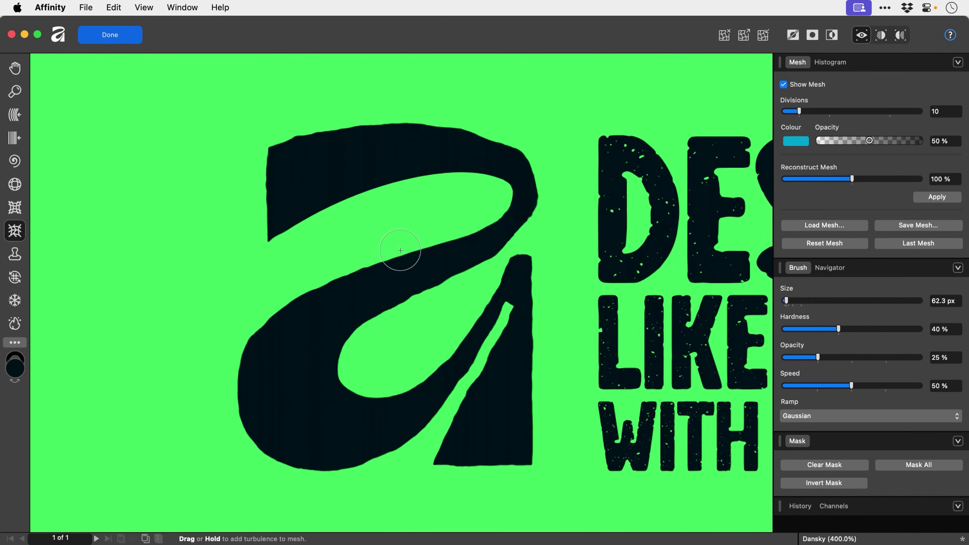
{"action": "mouse_move", "coordinate": [412, 250]}
{"action": "left_mouse_down"}
{"action": "mouse_move", "coordinate": [364, 269]}
{"action": "mouse_move", "coordinate": [377, 277]}
{"action": "mouse_move", "coordinate": [408, 262]}
{"action": "mouse_move", "coordinate": [306, 295]}
{"action": "mouse_move", "coordinate": [466, 243]}
{"action": "mouse_move", "coordinate": [337, 280]}
{"action": "left_mouse_up"}
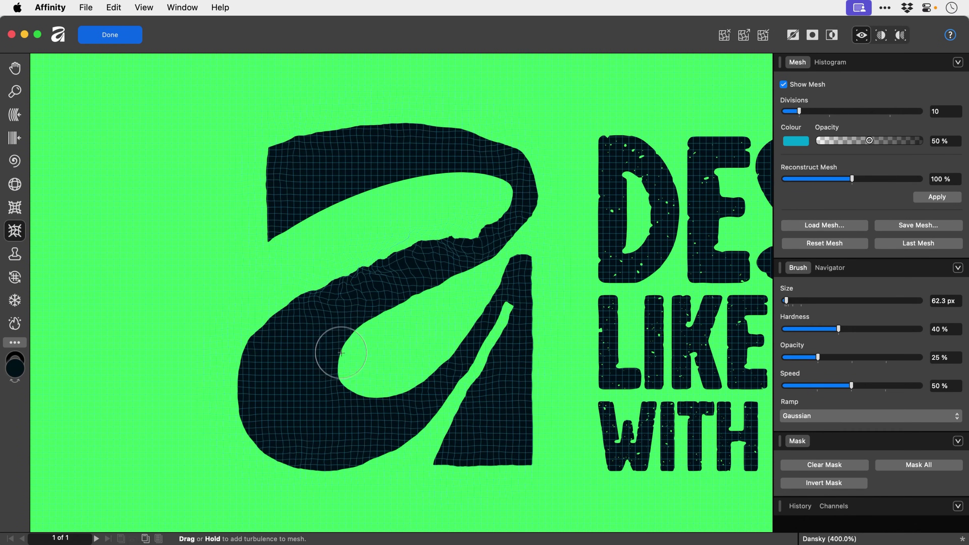
{"action": "mouse_move", "coordinate": [335, 347]}
{"action": "left_mouse_down"}
{"action": "mouse_move", "coordinate": [329, 363]}
{"action": "mouse_move", "coordinate": [344, 379]}
{"action": "left_mouse_up"}
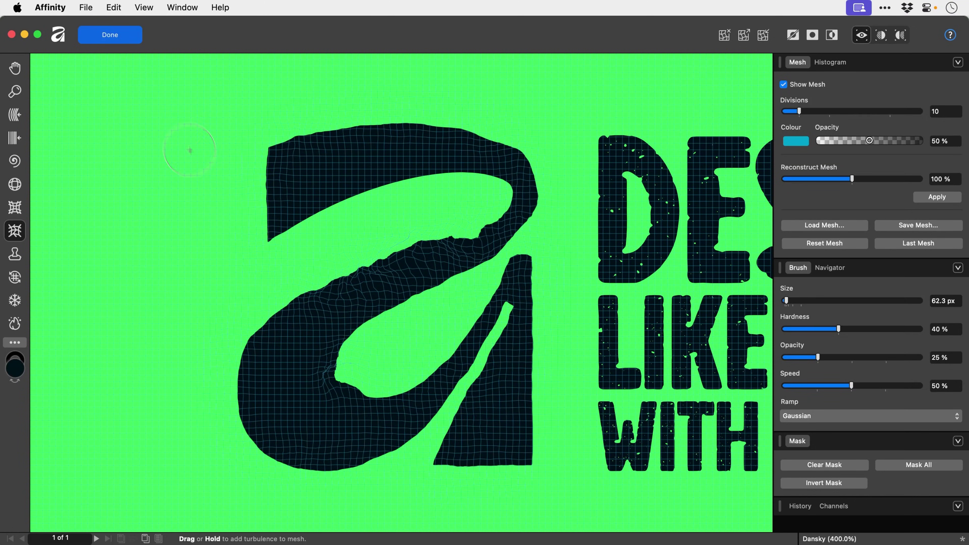
{"action": "left_click", "coordinate": [110, 35]}
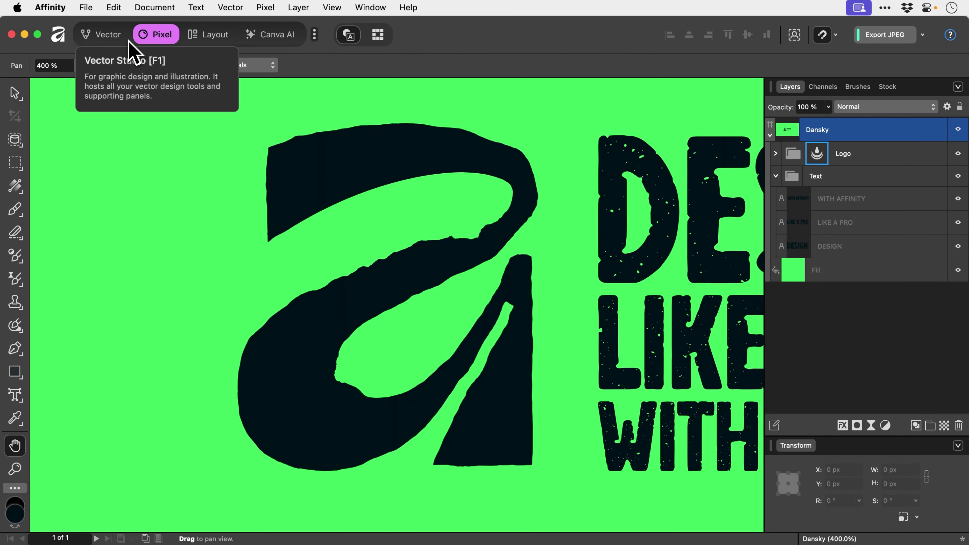
{"action": "key", "text": "v"}
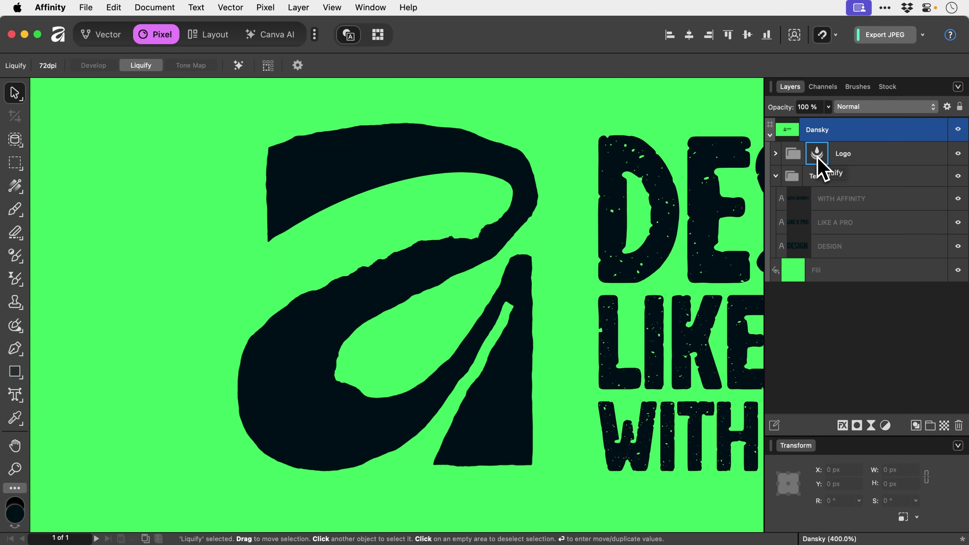
{"action": "left_click", "coordinate": [868, 156]}
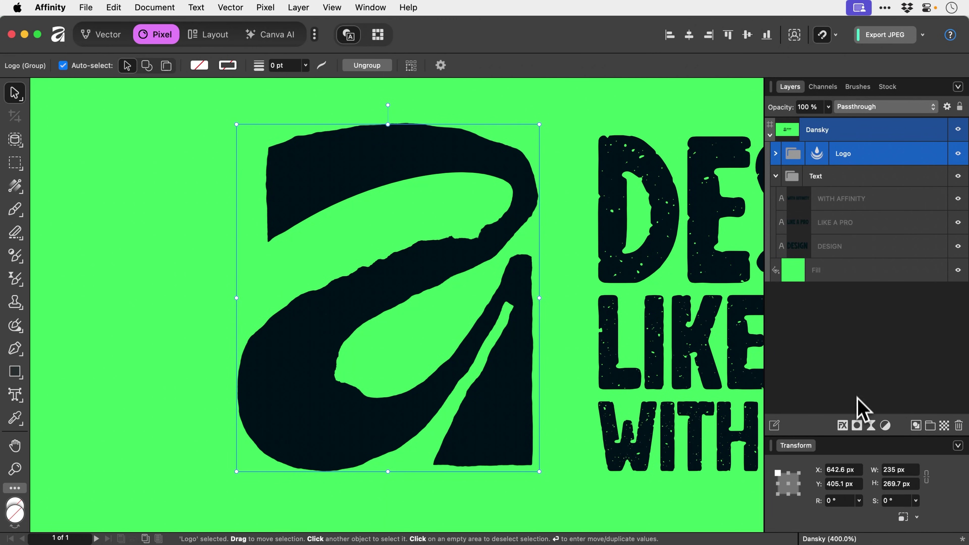
Add a mask to the Logo group and expand the group to show its contents.
{"action": "left_click", "coordinate": [855, 427]}
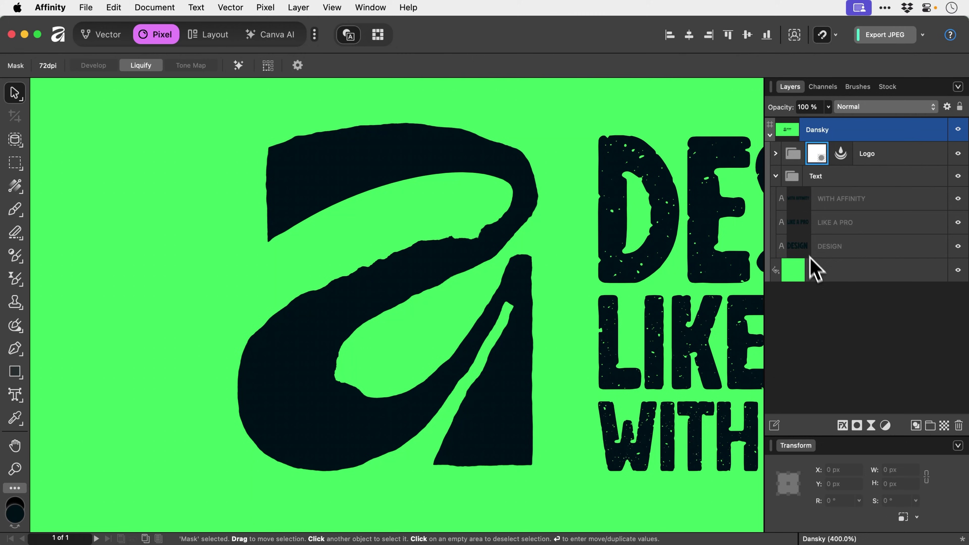
{"action": "left_click", "coordinate": [775, 153]}
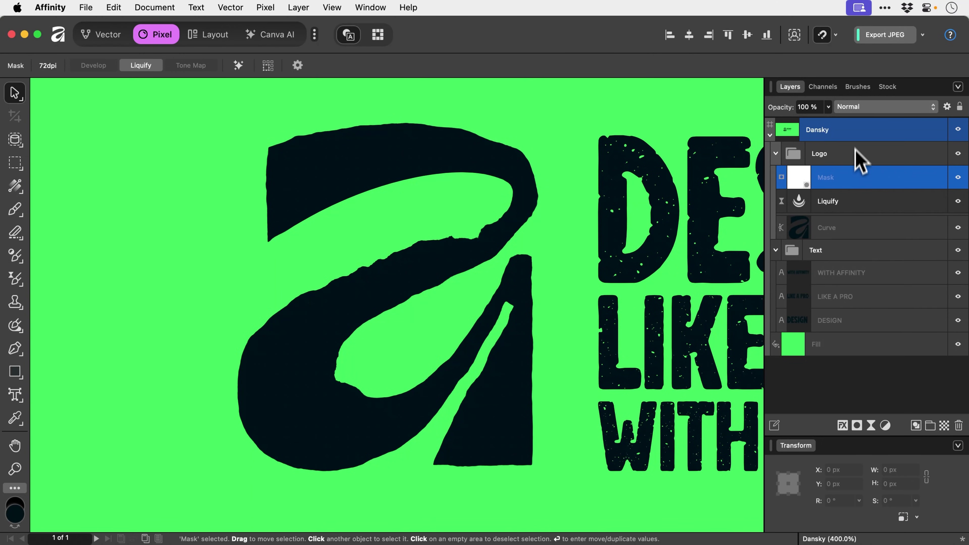
Switch the Brushes panel category to 20 Grit Brushes.
{"action": "left_click", "coordinate": [857, 87]}
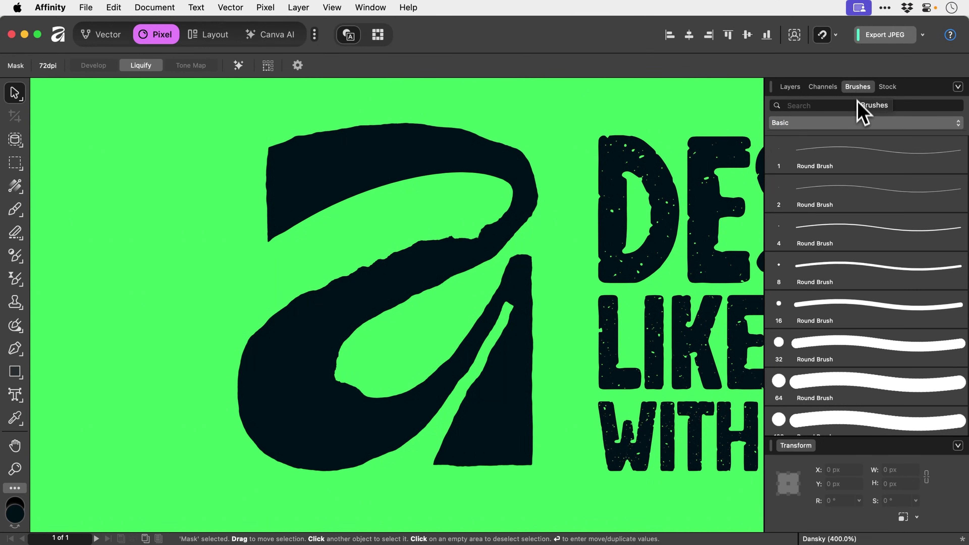
{"action": "left_click", "coordinate": [856, 123]}
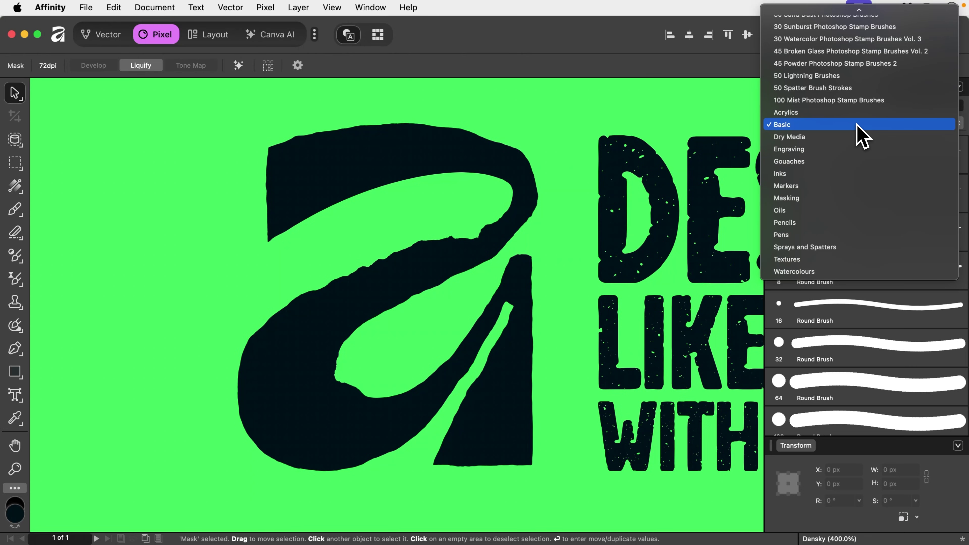
{"action": "scroll", "coordinate": [856, 124], "scroll_direction": "up", "scroll_amount": 5}
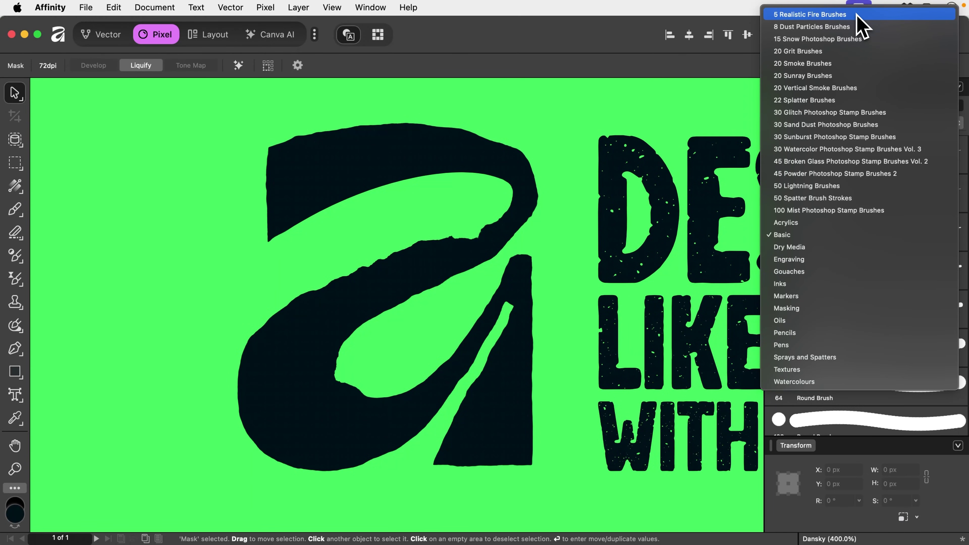
{"action": "left_click", "coordinate": [853, 51]}
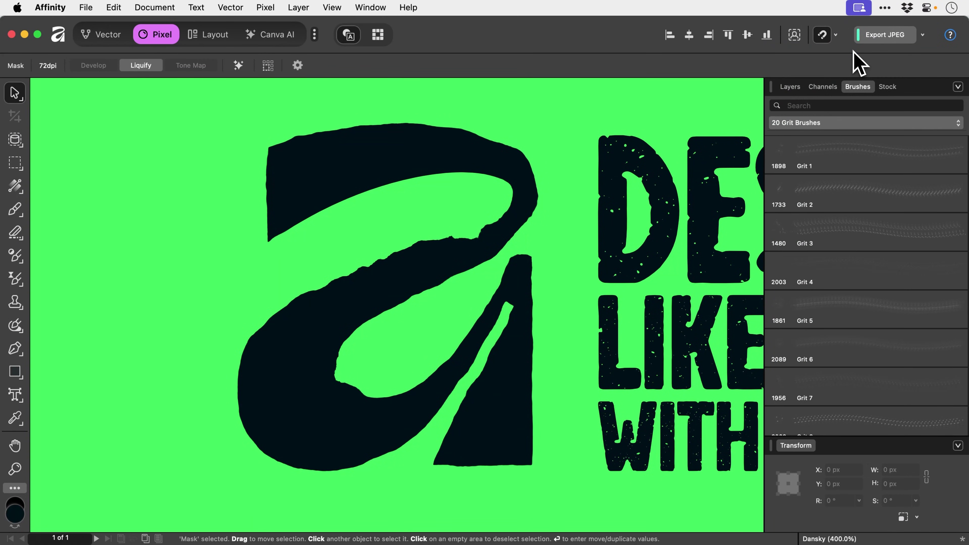
Set up the Paint Brush with the 1480 px Grit 3 brush and swapped colours.
{"action": "left_click", "coordinate": [855, 234]}
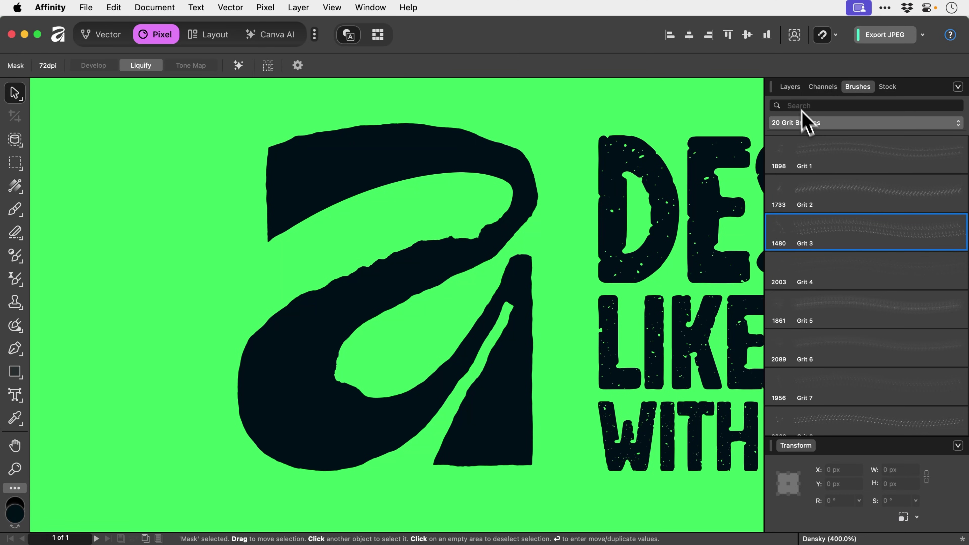
{"action": "left_click", "coordinate": [792, 88]}
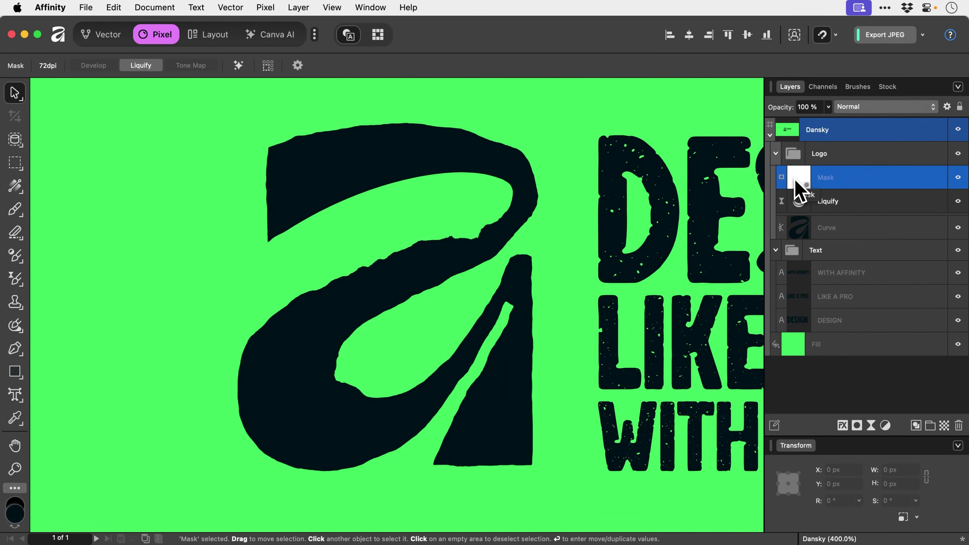
{"action": "key", "text": "x"}
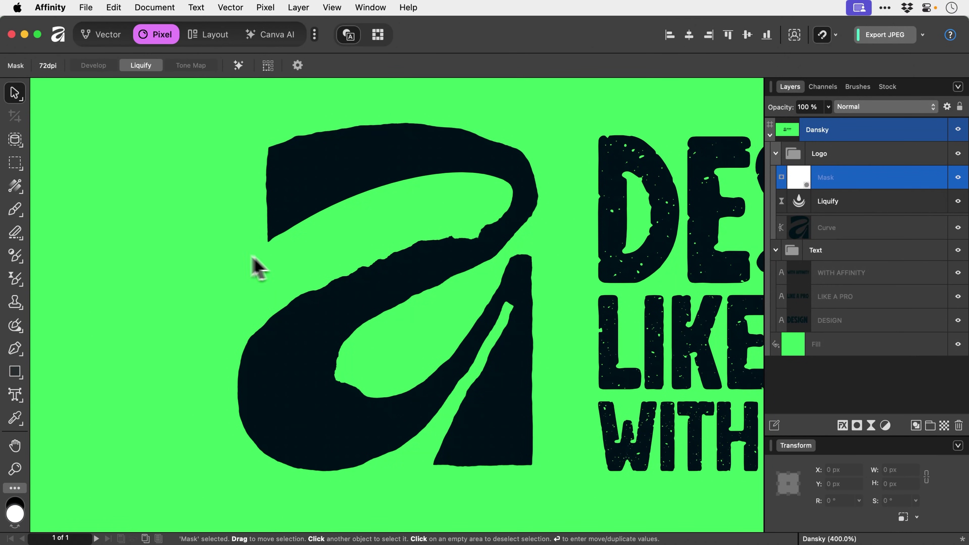
{"action": "left_click", "coordinate": [16, 211]}
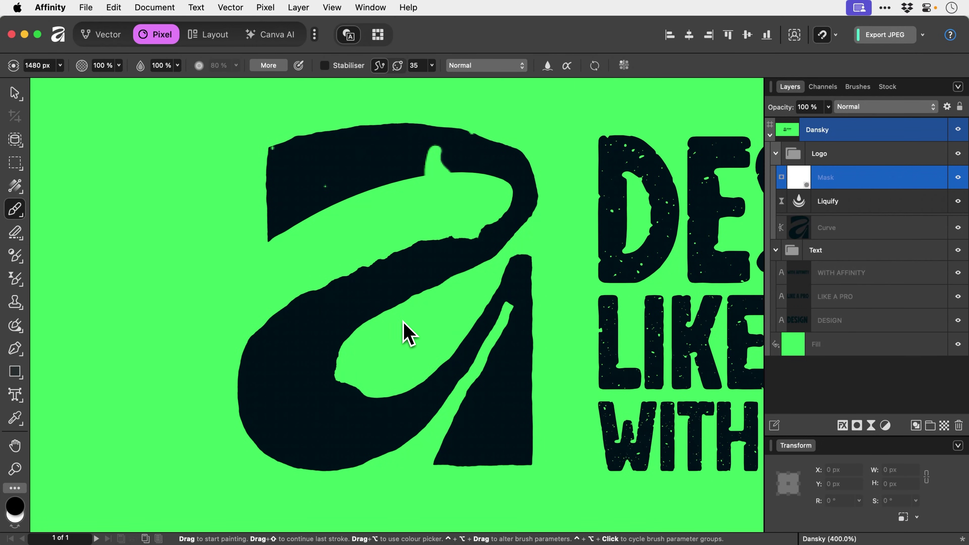
Zoom out and stamp grit specks into the logo's mask, undoing and redoing to compare.
{"action": "key", "text": "super+minus"}
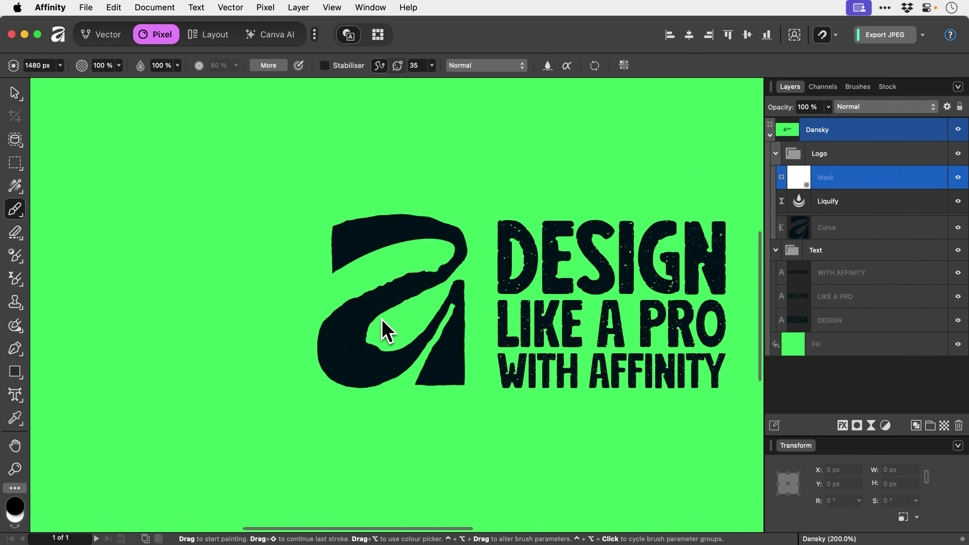
{"action": "mouse_move", "coordinate": [385, 328]}
{"action": "left_mouse_down"}
{"action": "mouse_move", "coordinate": [381, 302]}
{"action": "mouse_move", "coordinate": [418, 282]}
{"action": "mouse_move", "coordinate": [374, 294]}
{"action": "mouse_move", "coordinate": [376, 307]}
{"action": "left_mouse_up"}
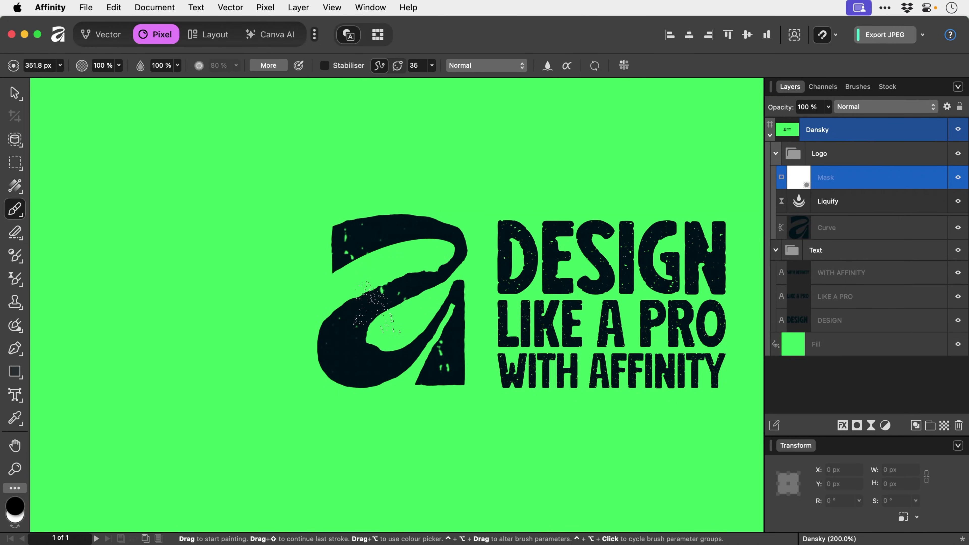
{"action": "left_click", "coordinate": [376, 306]}
{"action": "left_click", "coordinate": [376, 305]}
Try the Grit 4, Grit 5 and Grit 6 brushes, shrinking the Grit 6 brush size.
{"action": "left_click", "coordinate": [857, 87]}
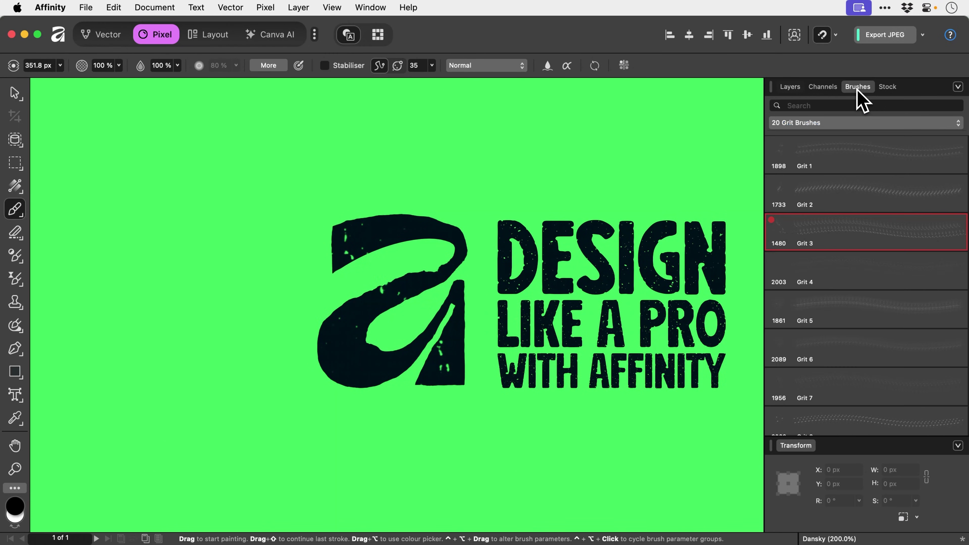
{"action": "left_click", "coordinate": [862, 268]}
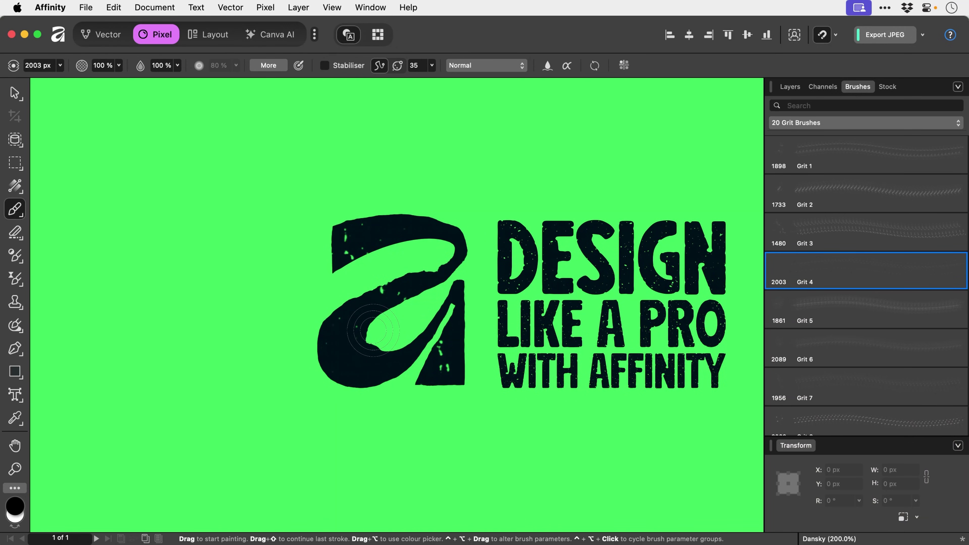
{"action": "left_click", "coordinate": [841, 310]}
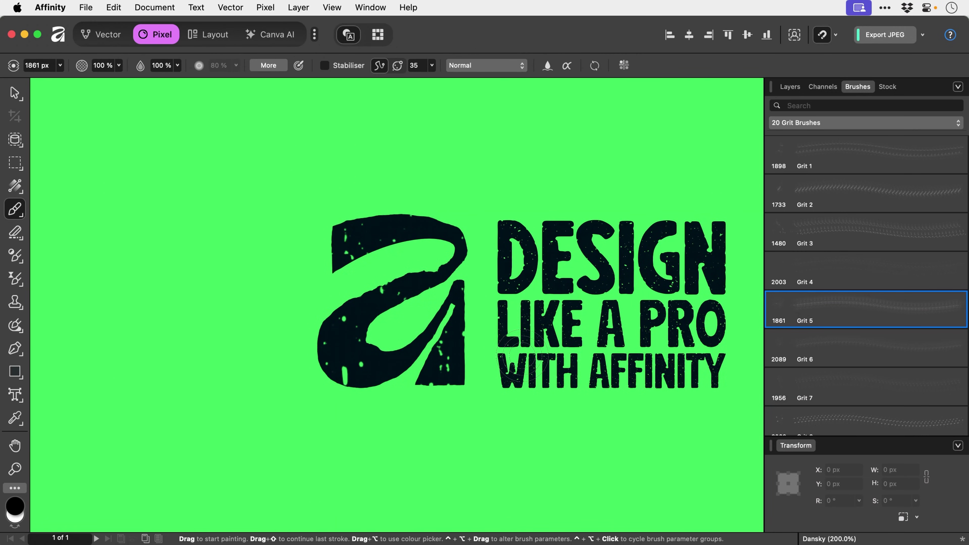
{"action": "left_click", "coordinate": [835, 359]}
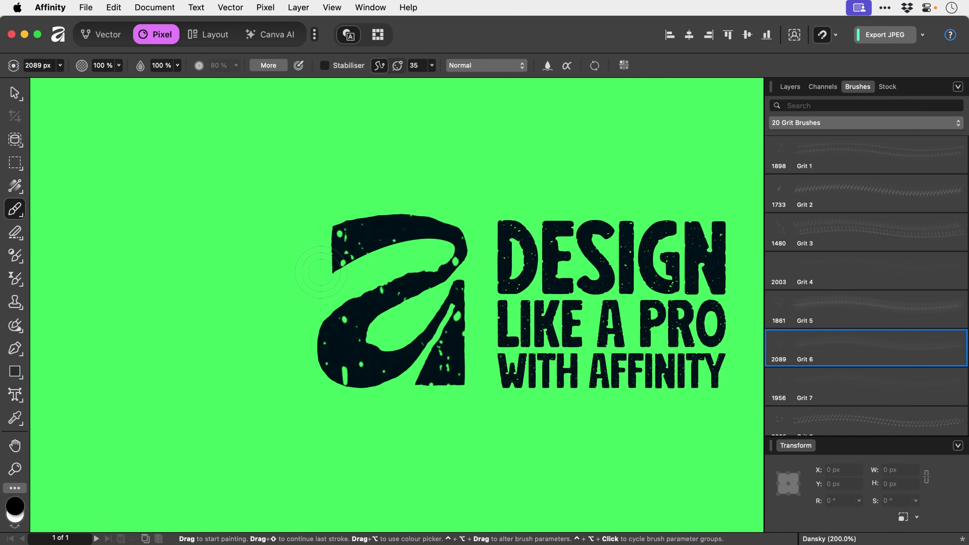
{"action": "key", "text": "bracketleft"}
{"action": "key", "text": "bracketleft"}
{"action": "key", "text": "bracketleft"}
{"action": "key", "text": "bracketleft"}
{"action": "key", "text": "bracketleft"}
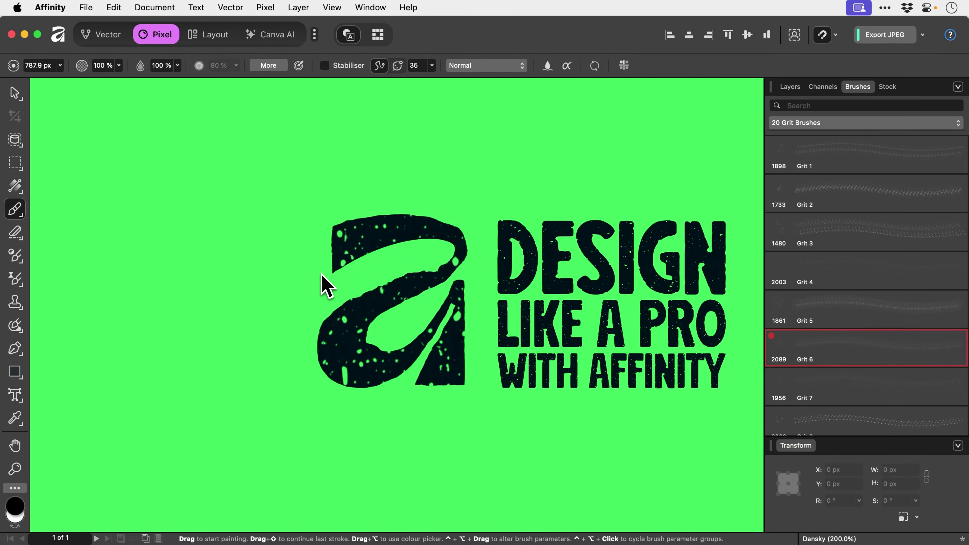
{"action": "key", "text": "bracketleft"}
{"action": "key", "text": "bracketleft"}
With Grit 8 at 335 px, paint black then white grit into the logo loop's mask.
{"action": "left_click", "coordinate": [829, 422]}
{"action": "key", "text": "bracketleft"}
{"action": "key", "text": "bracketleft"}
{"action": "key", "text": "bracketleft"}
{"action": "key", "text": "bracketleft"}
{"action": "key", "text": "bracketleft"}
{"action": "key", "text": "bracketleft"}
{"action": "key", "text": "bracketleft"}
{"action": "key", "text": "bracketleft"}
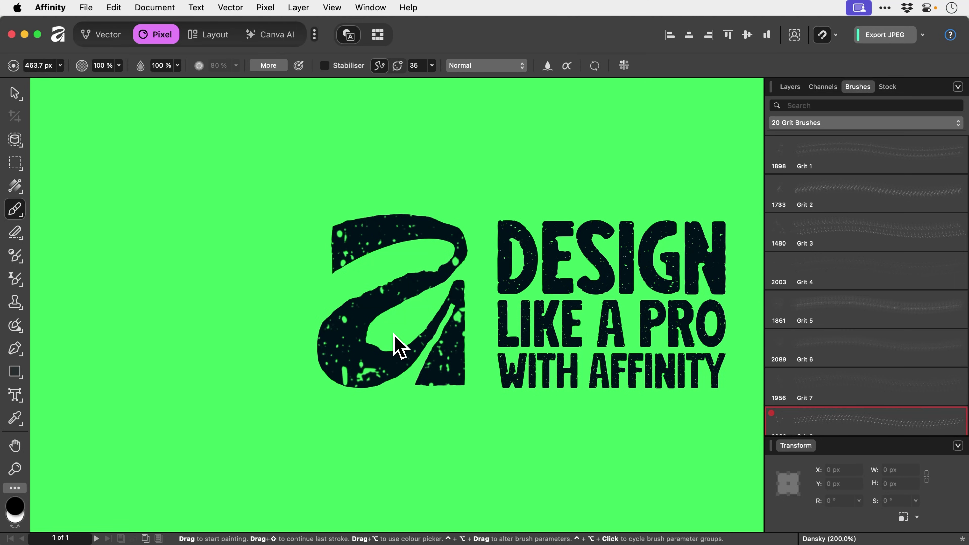
{"action": "key", "text": "bracketleft"}
{"action": "key", "text": "bracketleft"}
{"action": "key", "text": "bracketleft"}
{"action": "left_click_drag", "start_coordinate": [397, 322], "coordinate": [345, 321]}
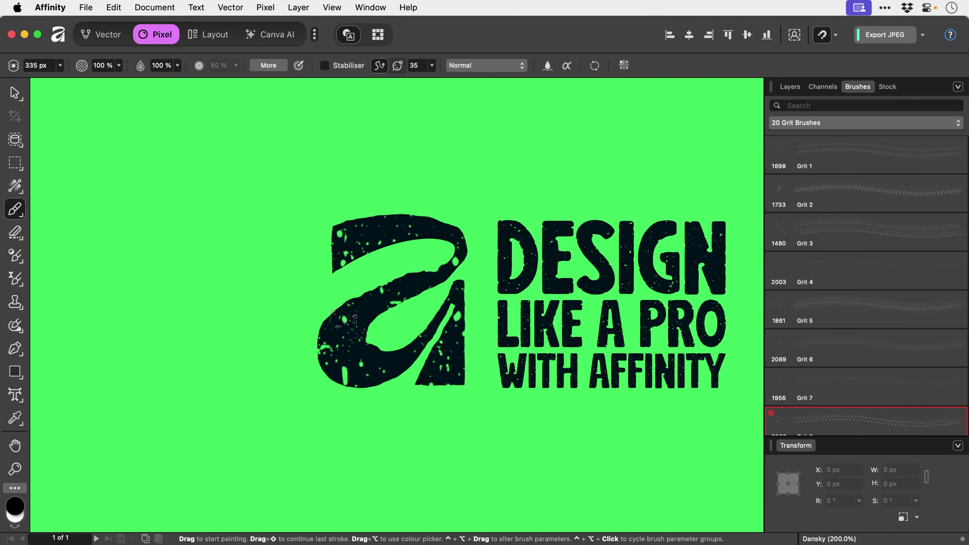
{"action": "key", "text": "x"}
{"action": "mouse_move", "coordinate": [345, 320]}
{"action": "left_mouse_down"}
{"action": "mouse_move", "coordinate": [349, 303]}
{"action": "mouse_move", "coordinate": [380, 307]}
{"action": "mouse_move", "coordinate": [336, 370]}
{"action": "left_mouse_up"}
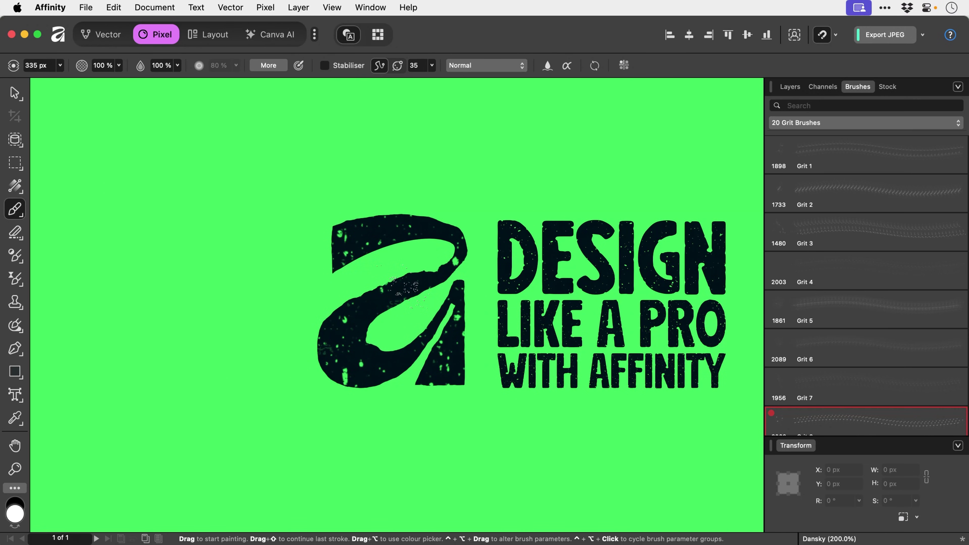
{"action": "key", "text": "super+shift+z"}
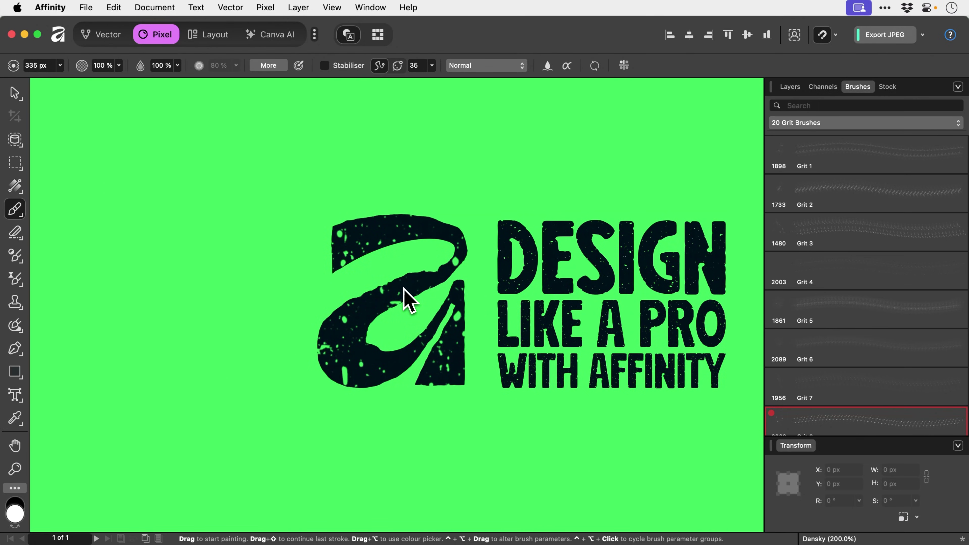
{"action": "key", "text": "v"}
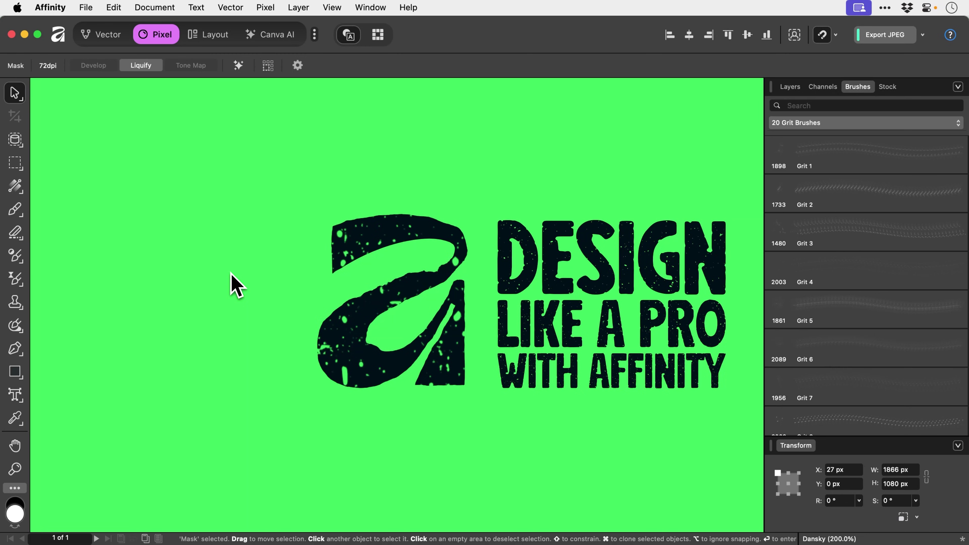
Zoom in on the speckled logo and bring back the Layers panel.
{"action": "key", "text": "super+plus"}
{"action": "key", "text": "super+plus"}
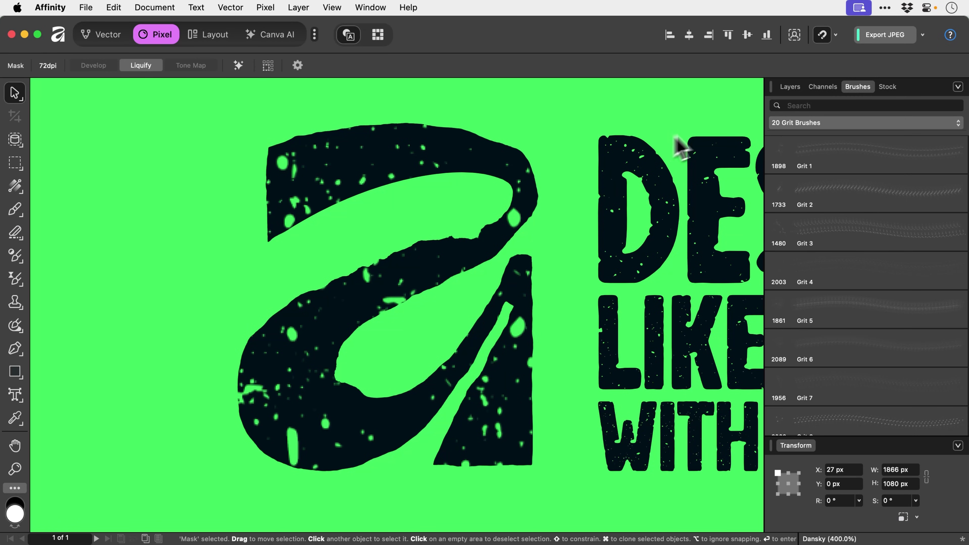
{"action": "left_click", "coordinate": [790, 87]}
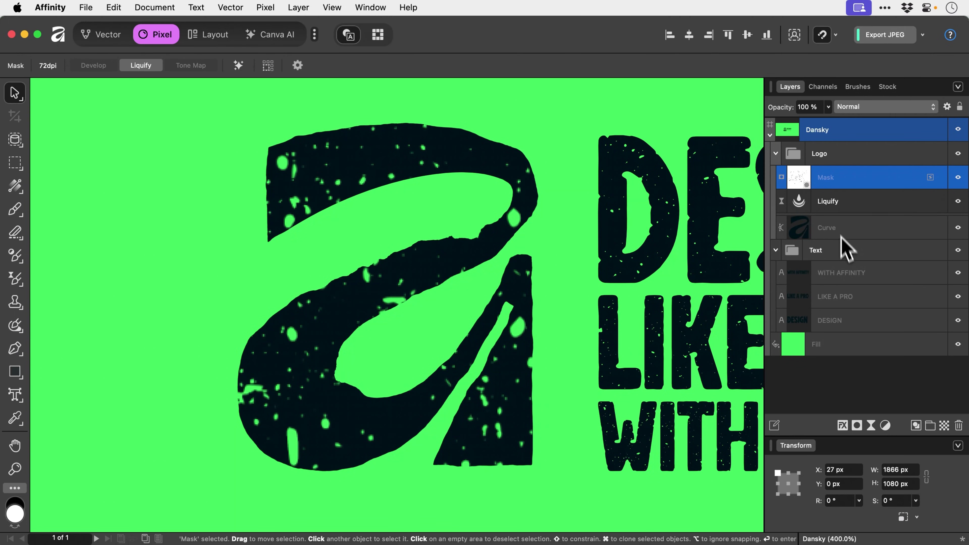
Add an Unsharp Mask live filter and raise its radius to about 68 px.
{"action": "left_click", "coordinate": [871, 426]}
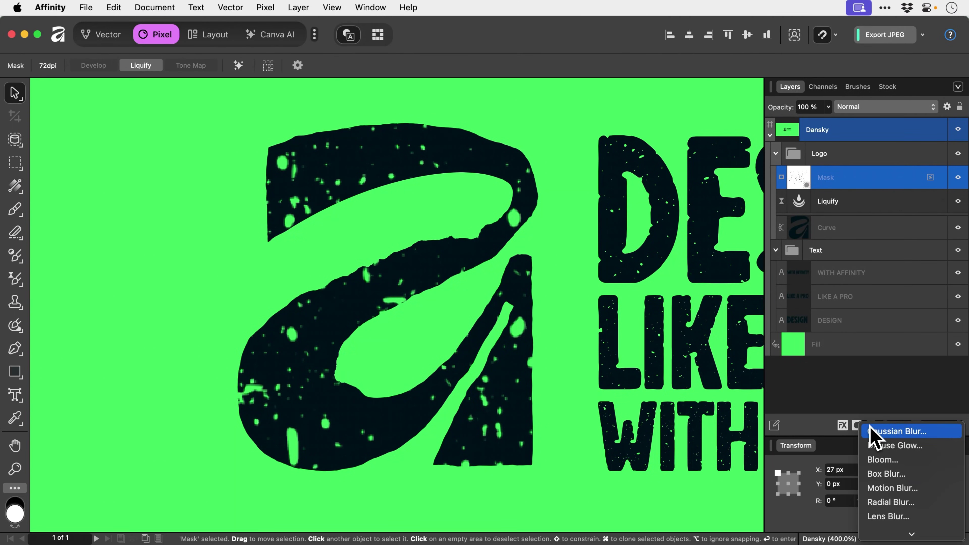
{"action": "mouse_move", "coordinate": [875, 534]}
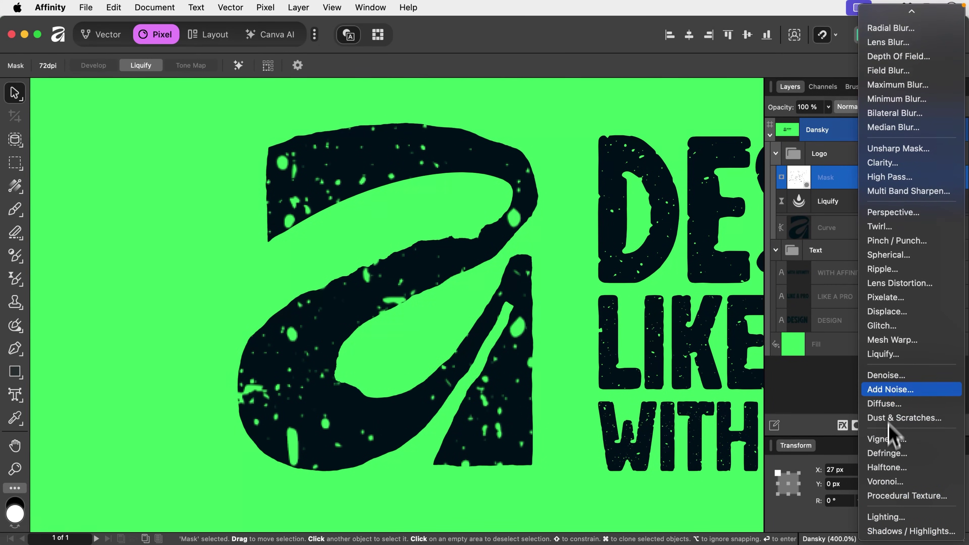
{"action": "left_click", "coordinate": [894, 151]}
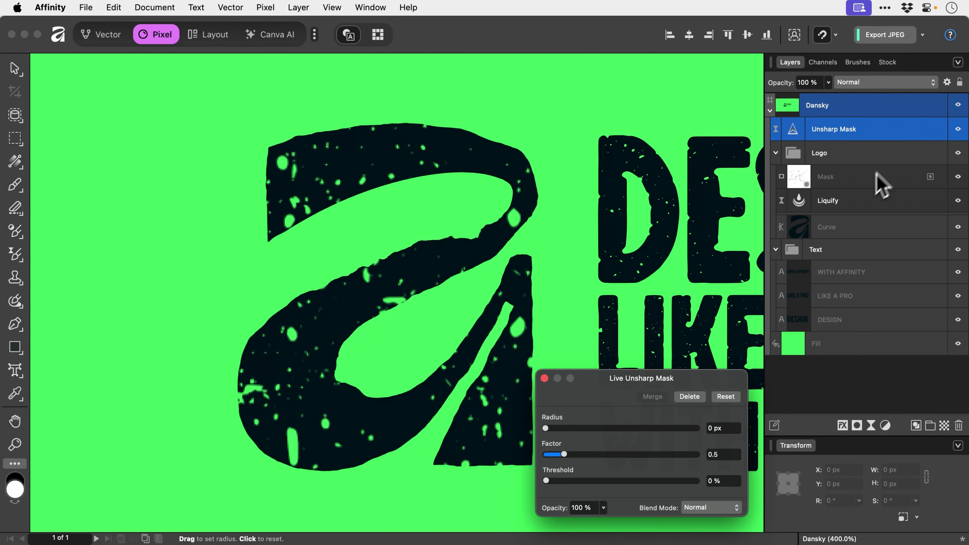
{"action": "left_click_drag", "start_coordinate": [631, 429], "coordinate": [687, 434]}
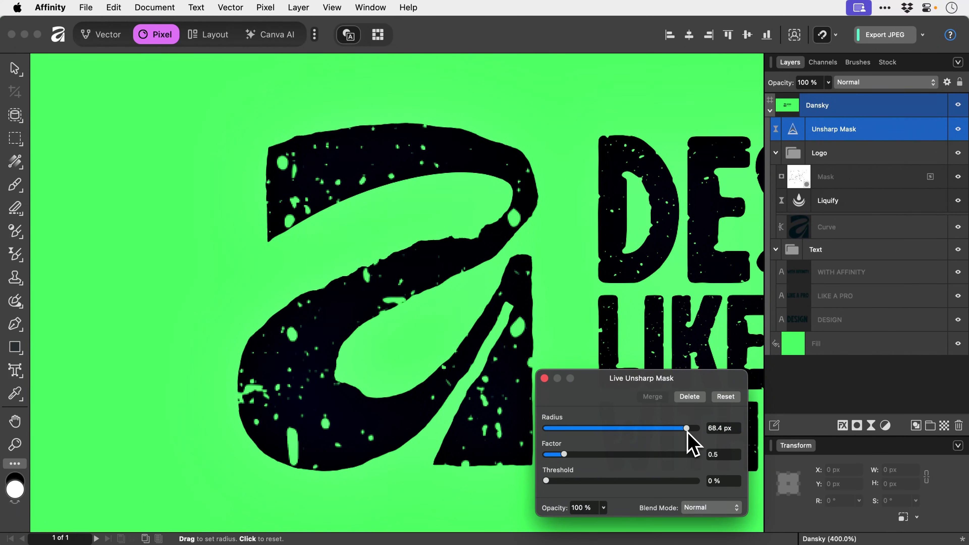
Move the Unsharp Mask filter above Mask in the Logo group, comparing on and off.
{"action": "left_click", "coordinate": [544, 378]}
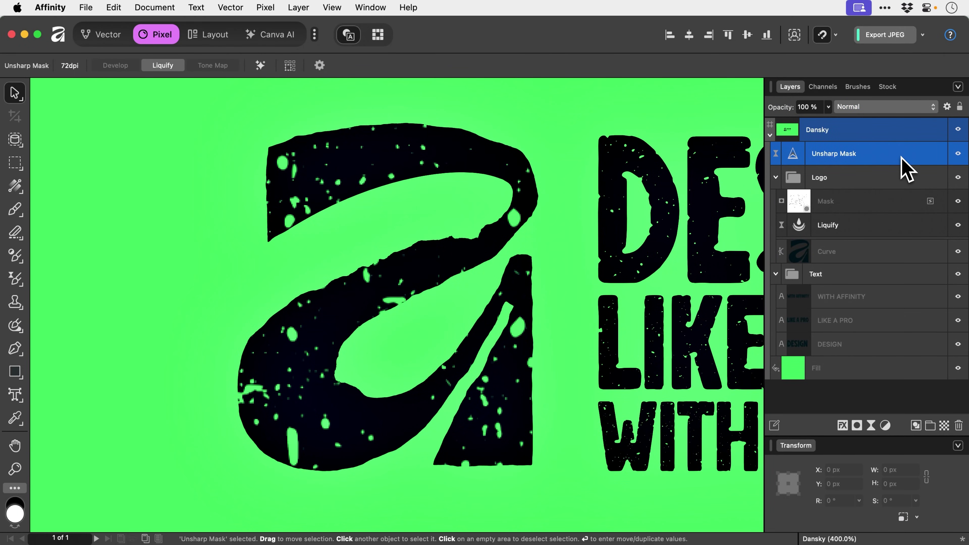
{"action": "left_click", "coordinate": [958, 154]}
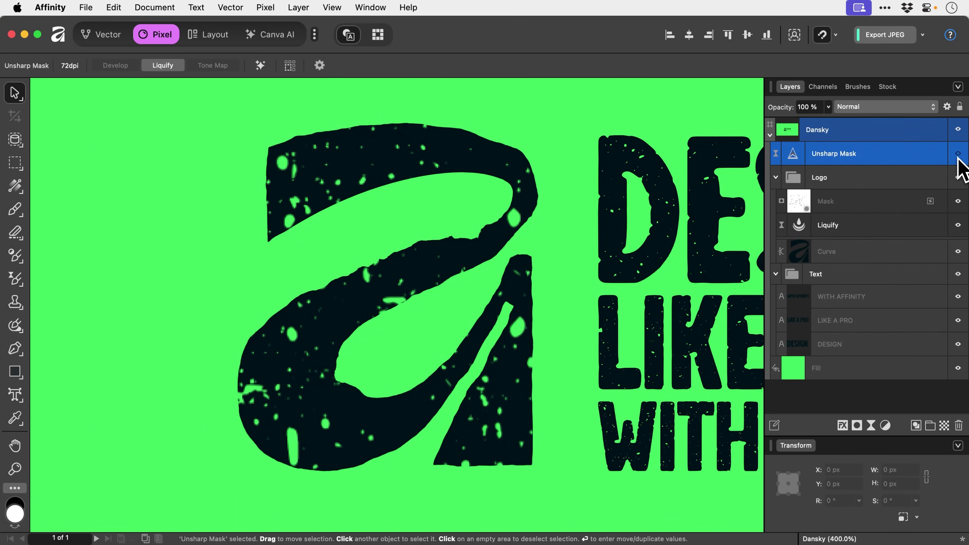
{"action": "left_click", "coordinate": [957, 154]}
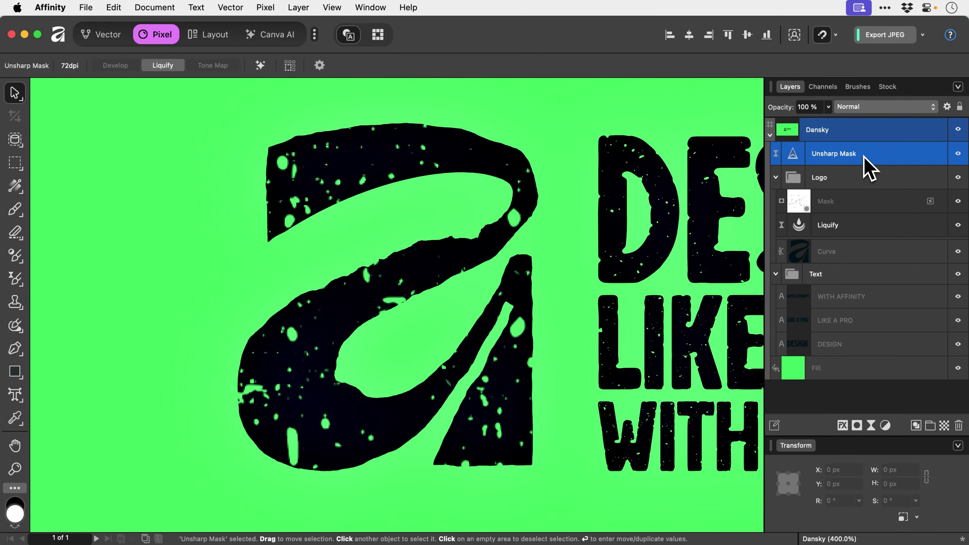
{"action": "left_click_drag", "start_coordinate": [863, 156], "coordinate": [863, 189]}
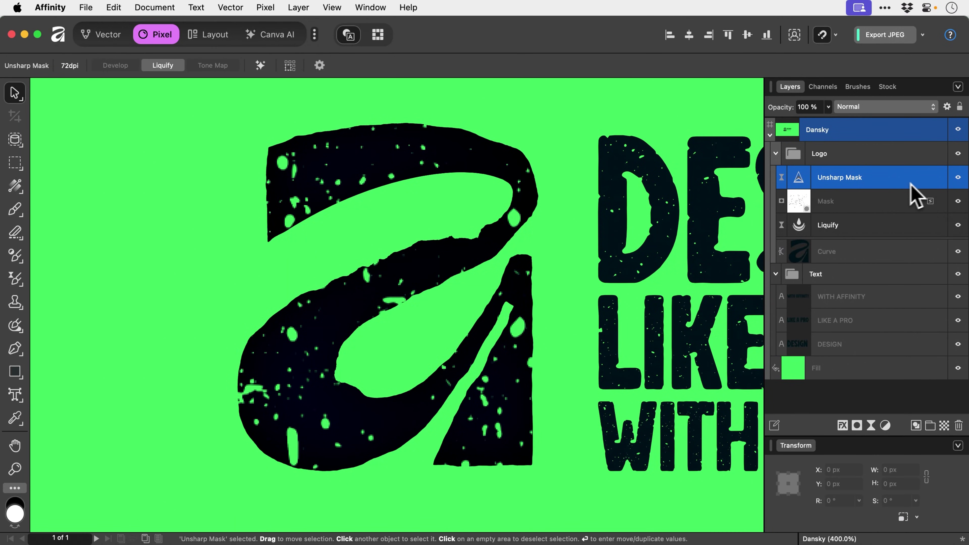
{"action": "left_click", "coordinate": [958, 178]}
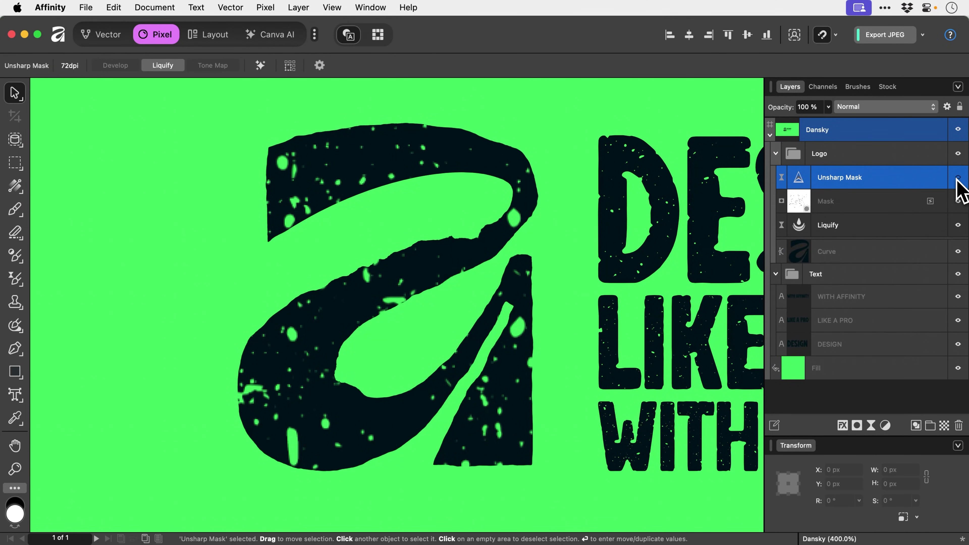
{"action": "left_click", "coordinate": [957, 178]}
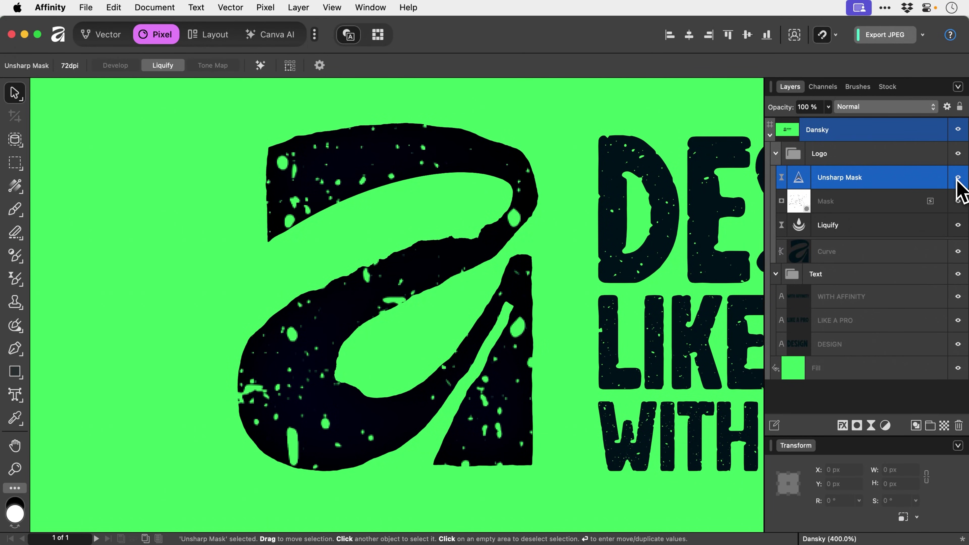
Zoom to fit the whole Dansky artboard with Cmd+0.
{"action": "key", "text": "super+0"}
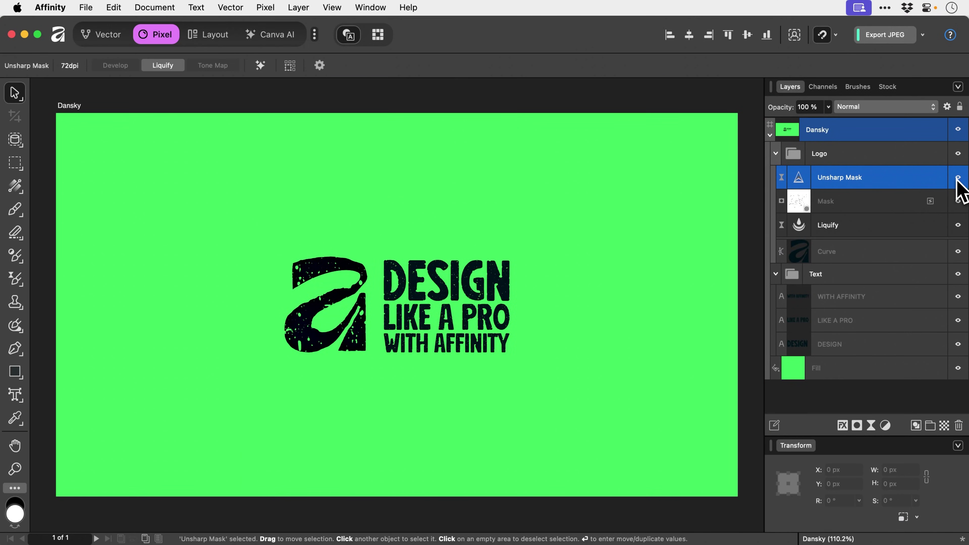